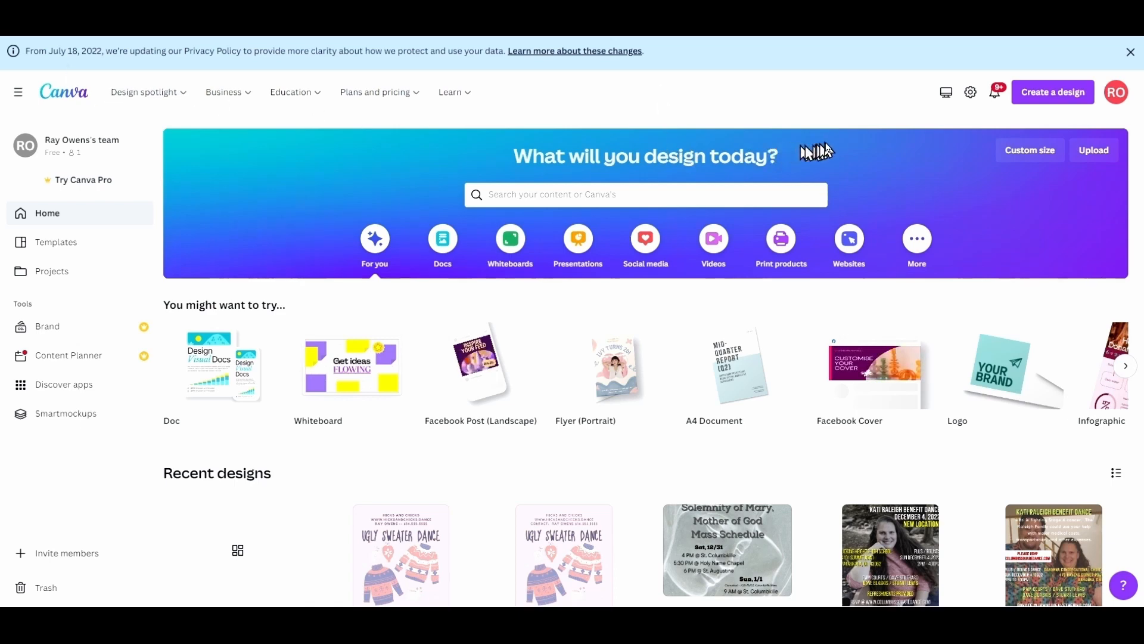
Enter a custom design size in inches: width 8.5, height 11.
click(1042, 94)
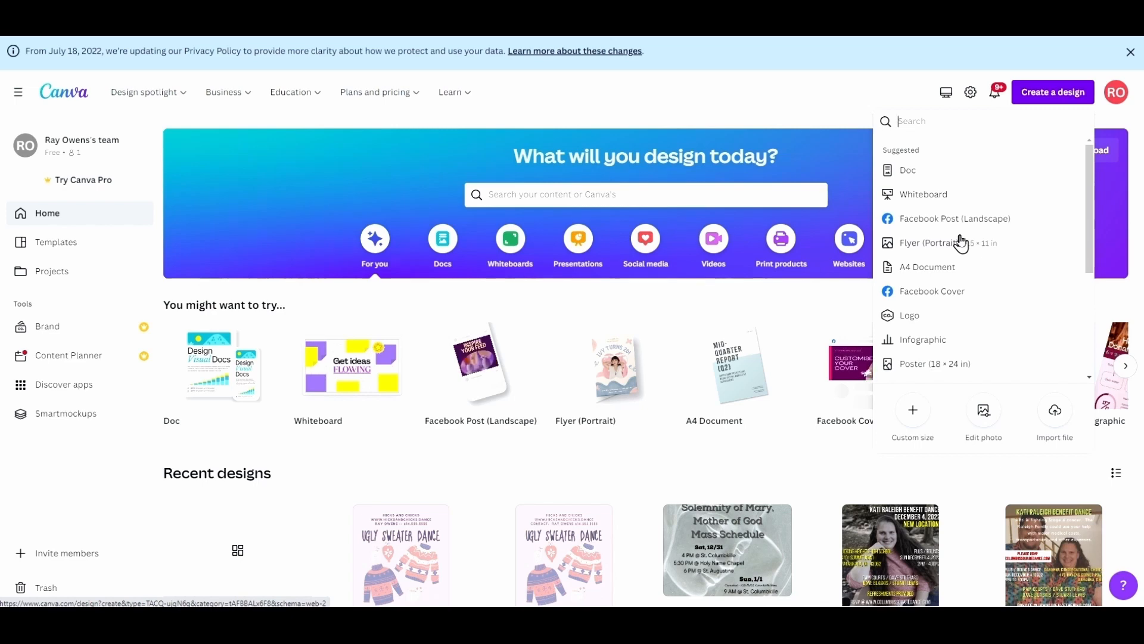
click(912, 416)
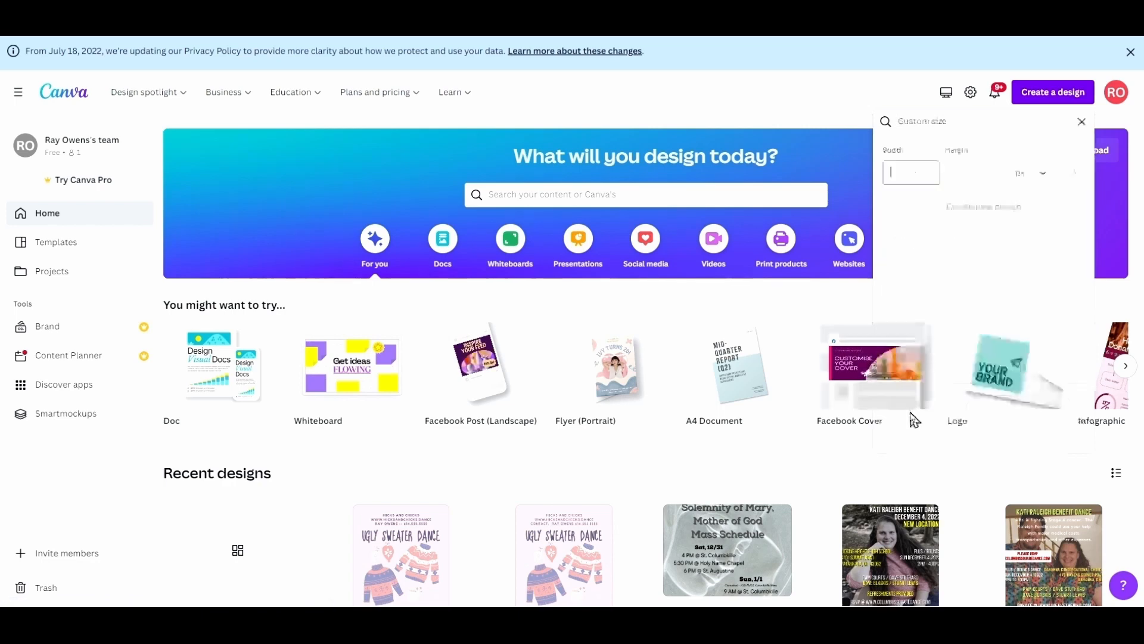
click(1031, 173)
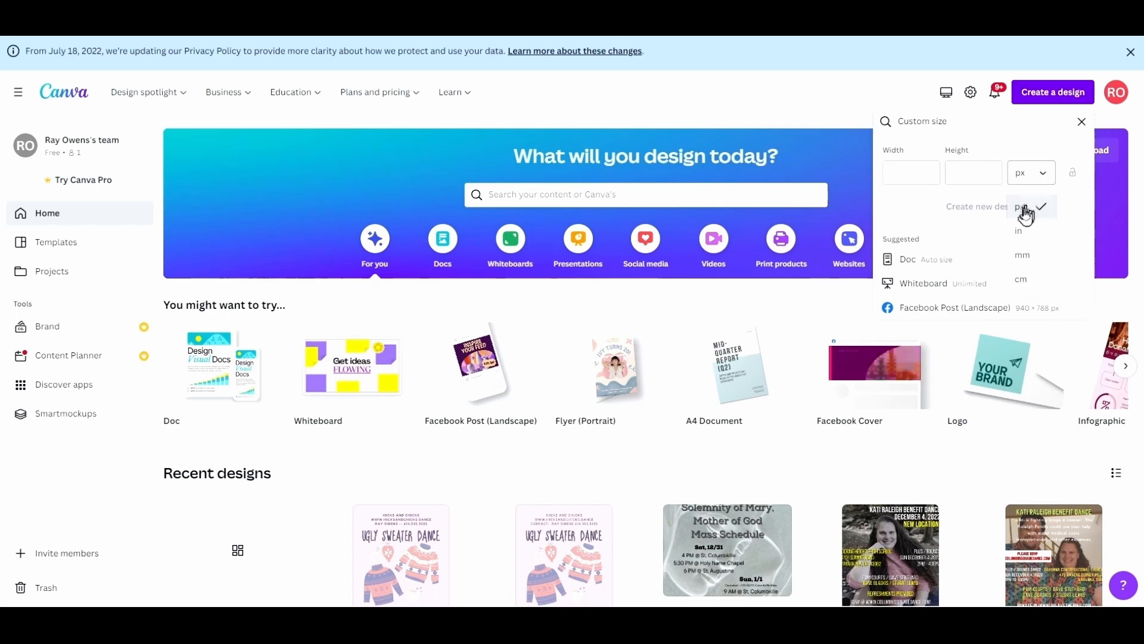
click(1026, 232)
click(902, 173)
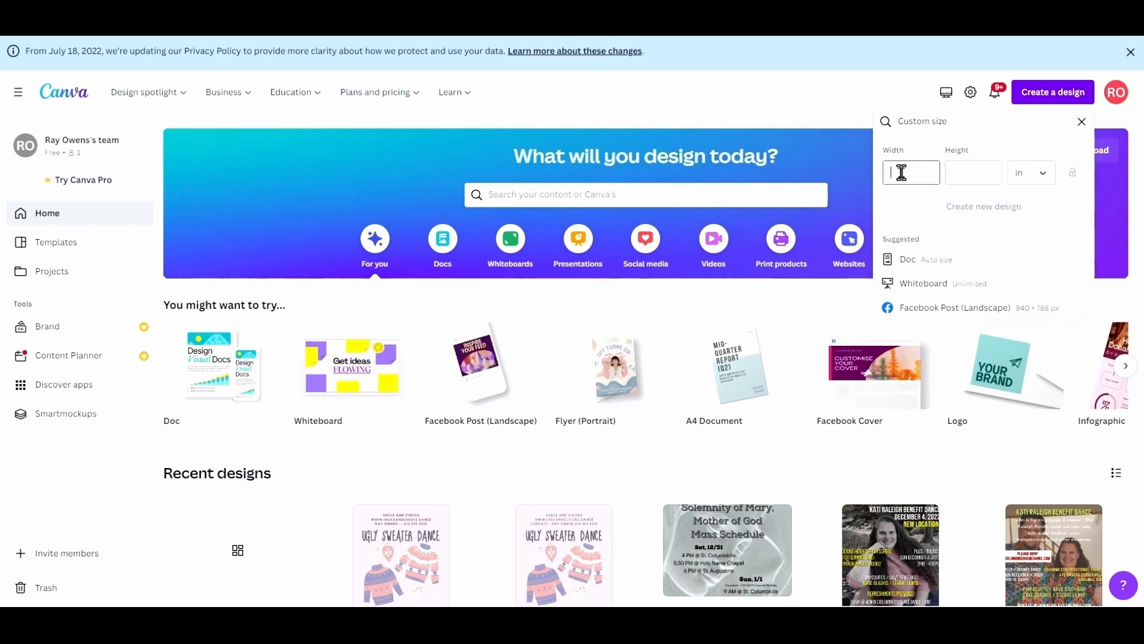
text(8.5)
key(Tab)
text(11)
key(Tab)
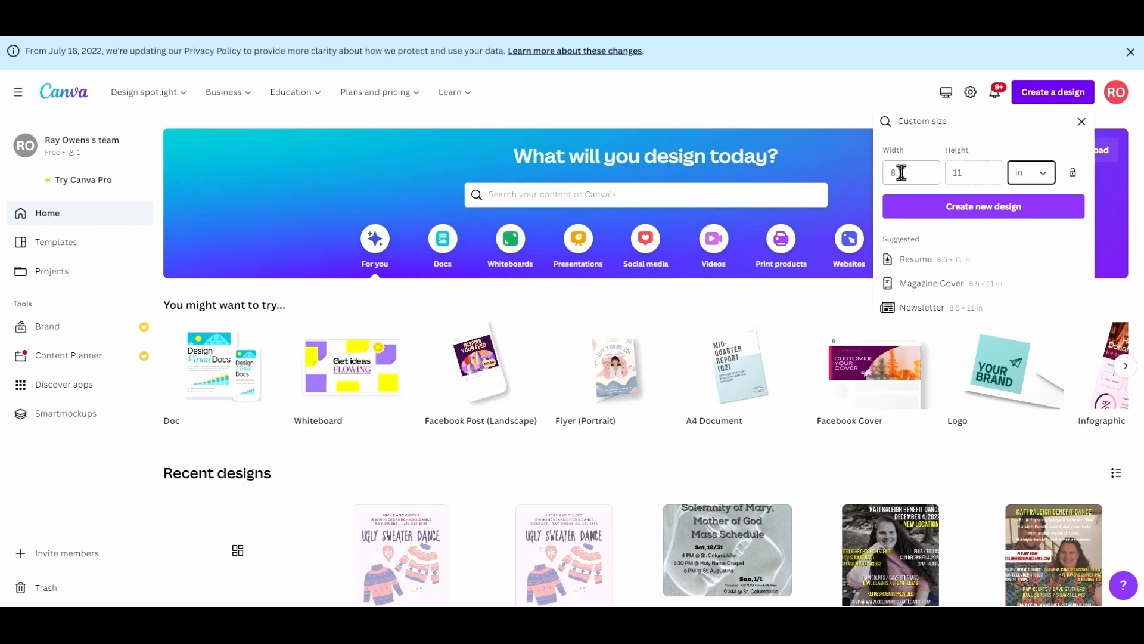
Create the blank 8.5 × 11 in design, browse templates, and dismiss a Pro template's upgrade offer.
click(993, 208)
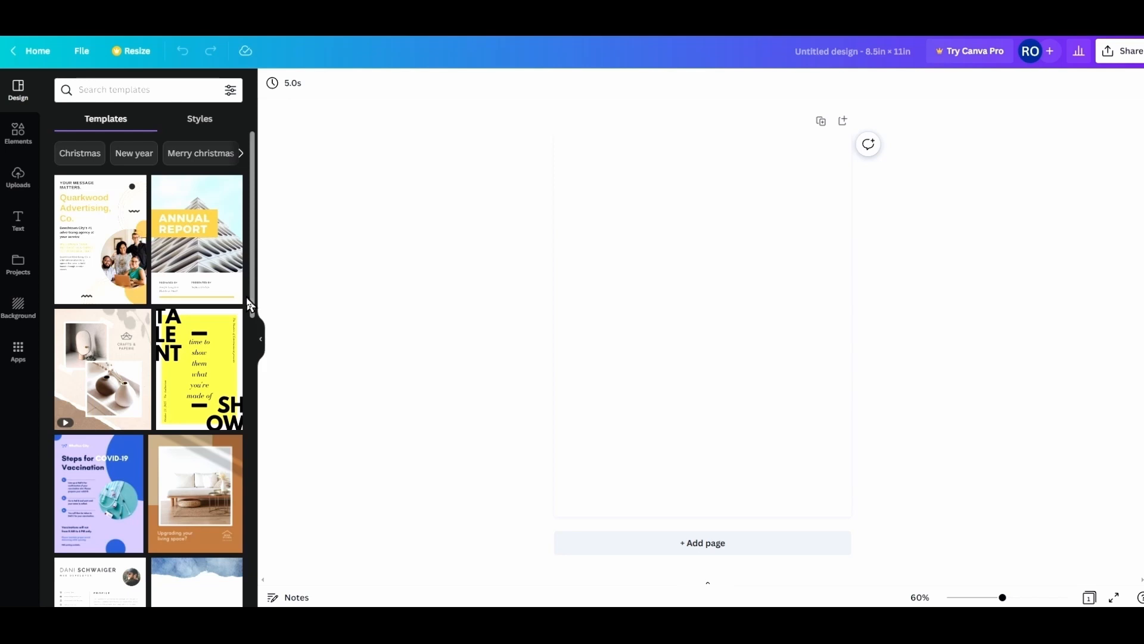
scroll(253, 295, down, 2)
drag(257, 319, 251, 566)
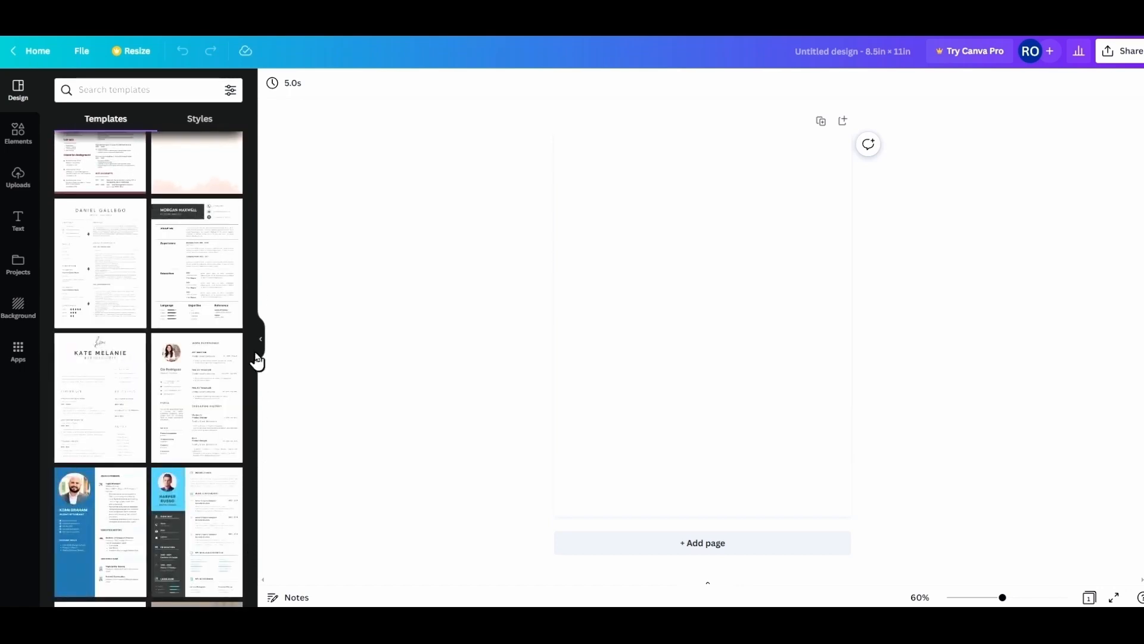
drag(252, 346, 256, 383)
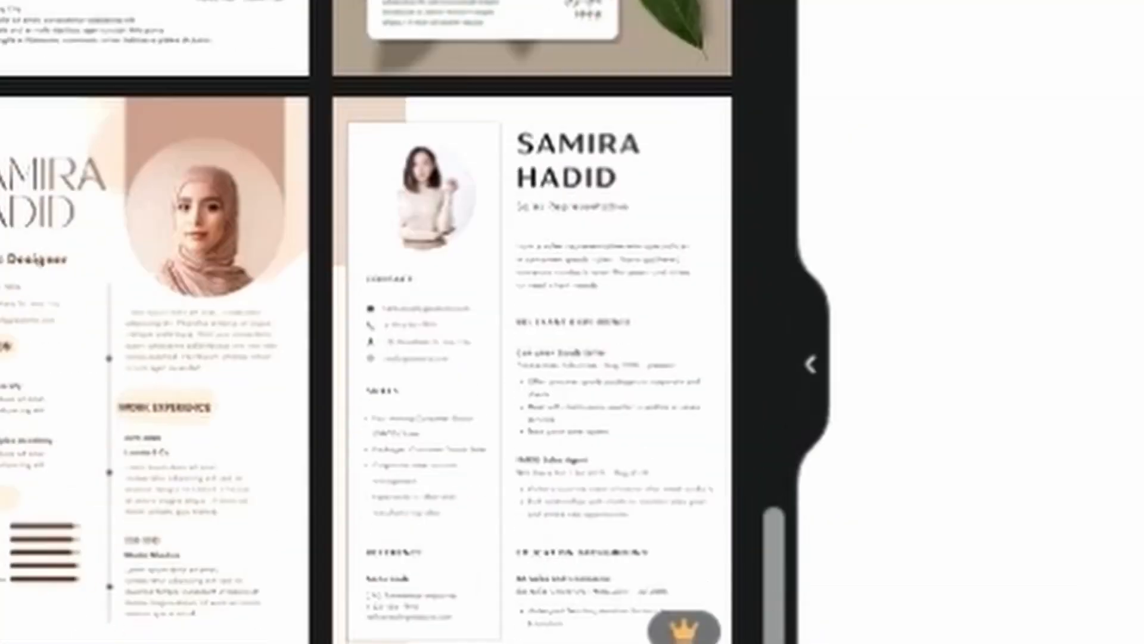
click(493, 294)
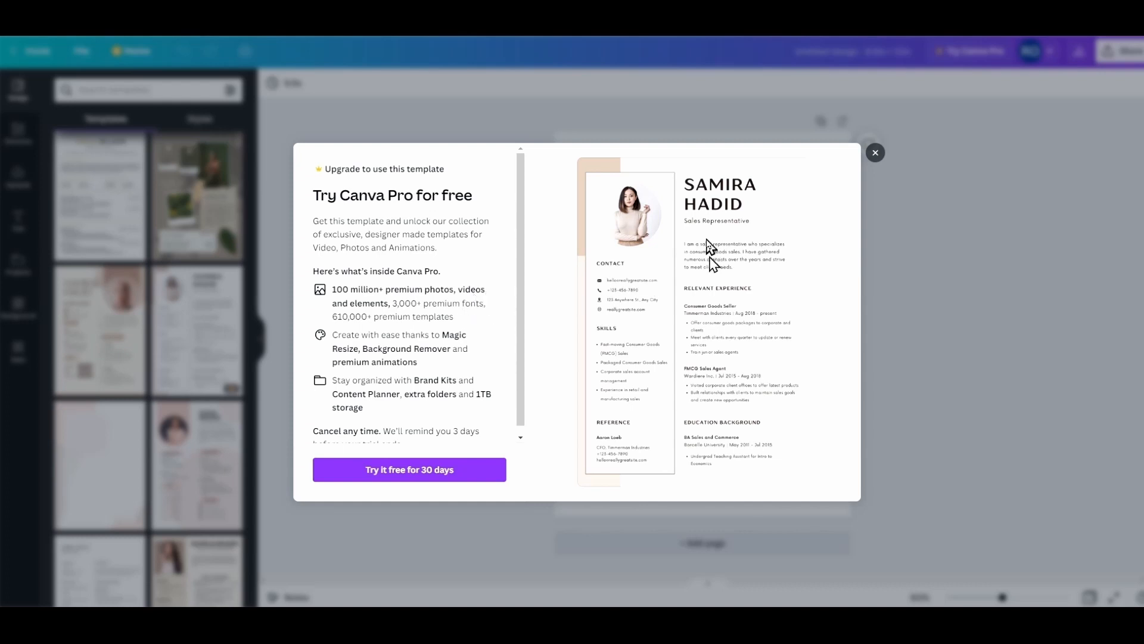
click(876, 153)
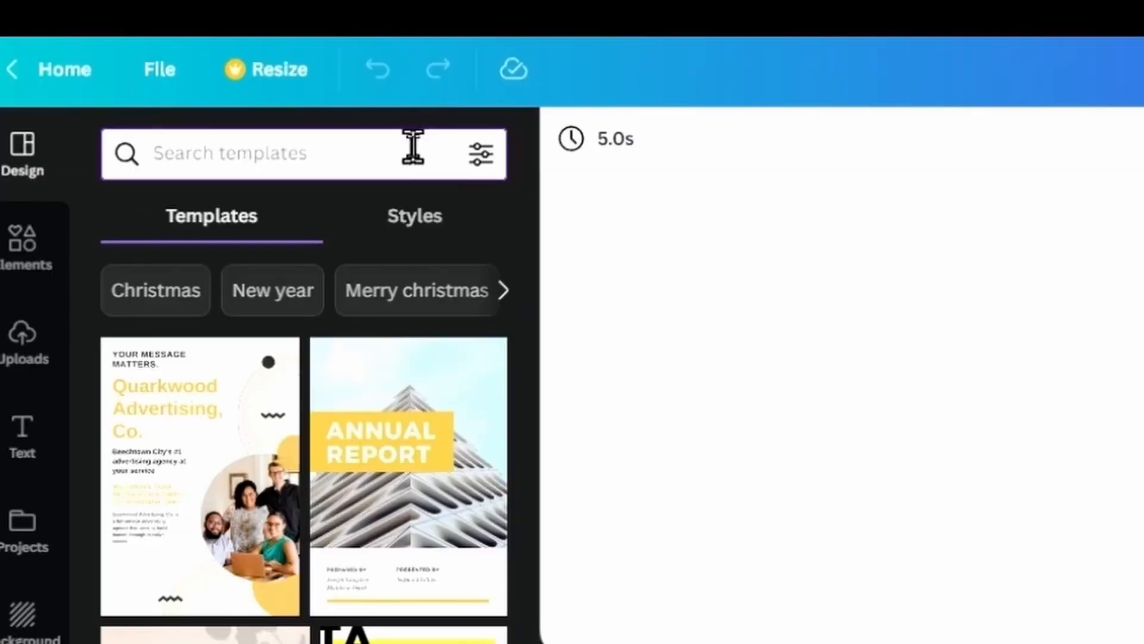
Search the templates for 'dance' and scroll through the results.
text(dance)
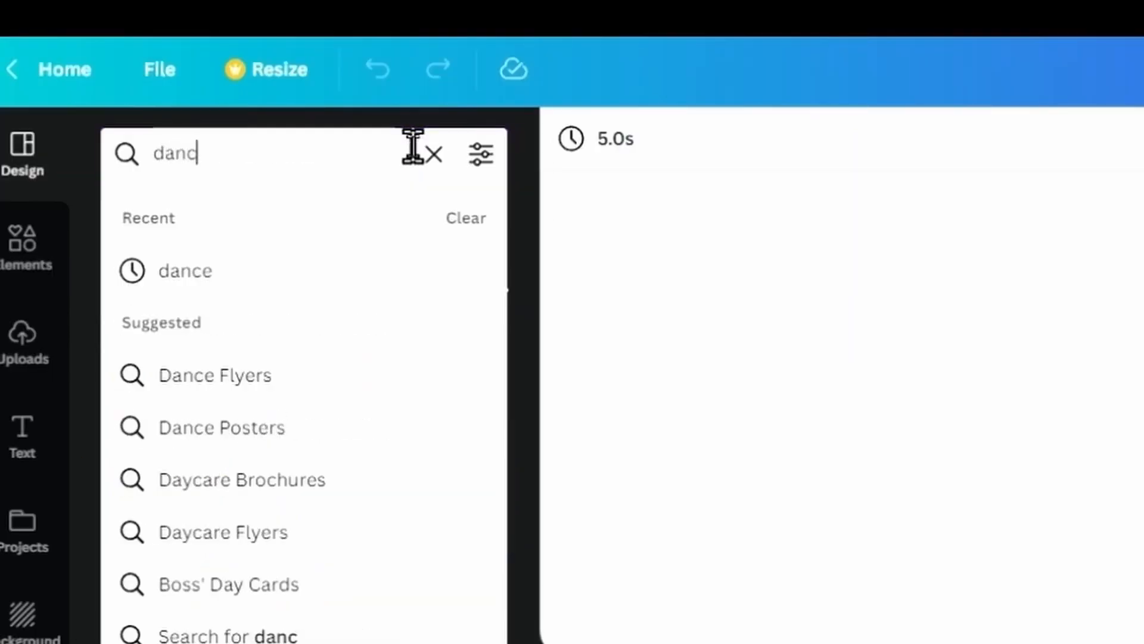
key(Return)
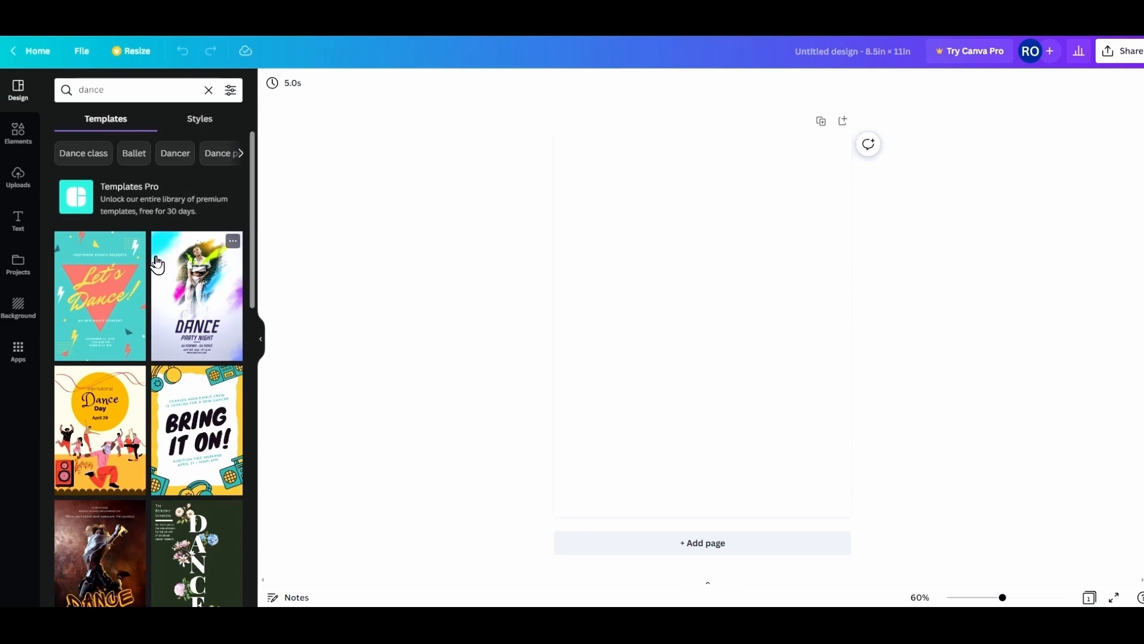
scroll(156, 264, down, 6)
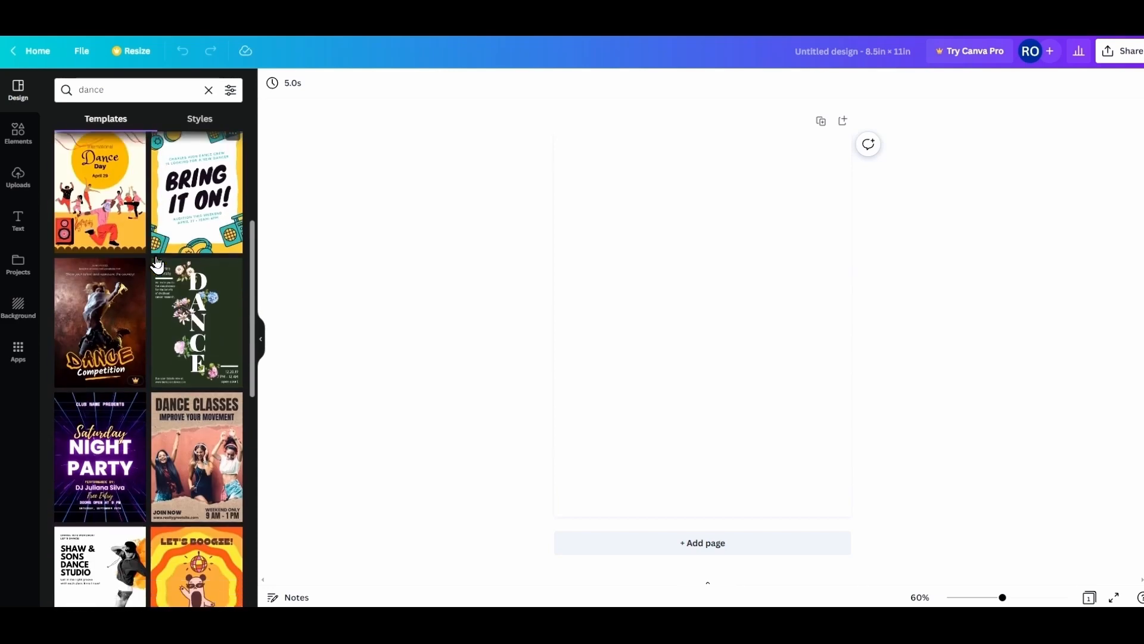
scroll(156, 264, down, 6)
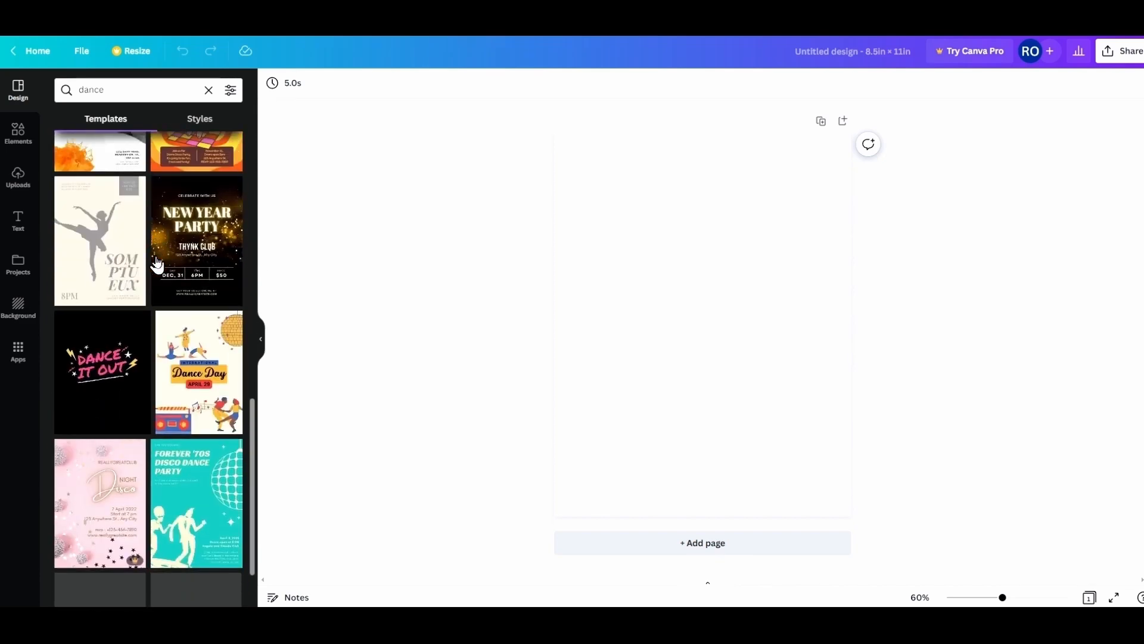
scroll(156, 264, down, 2)
scroll(157, 264, down, 3)
scroll(156, 264, down, 7)
scroll(157, 264, down, 5)
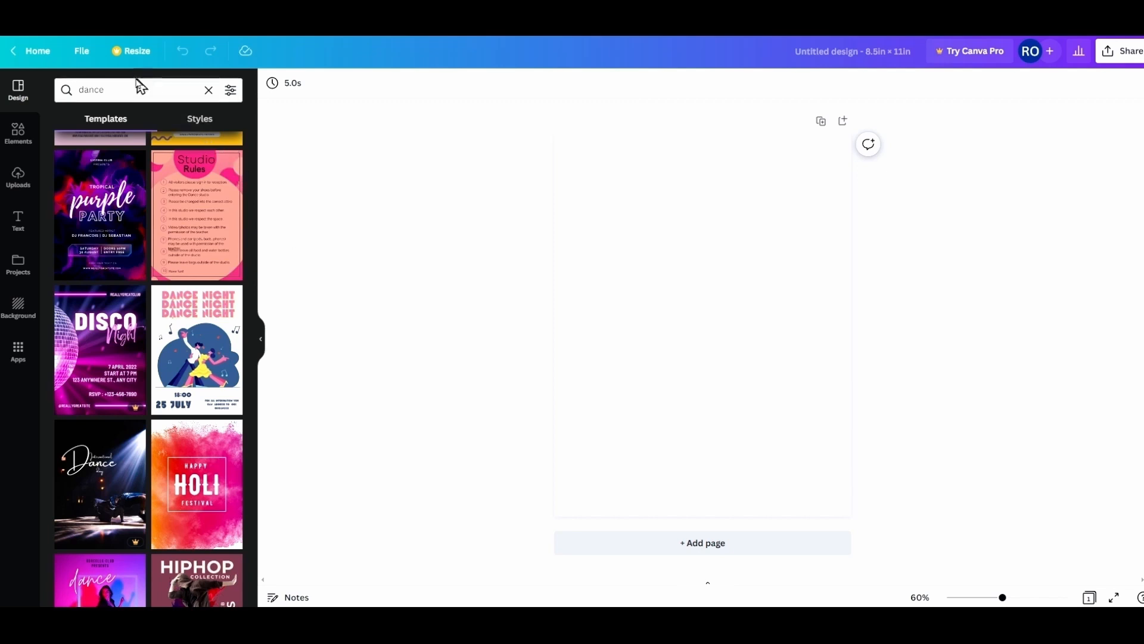
Replace the template search term with 'ugly' and run it.
drag(125, 90, 65, 94)
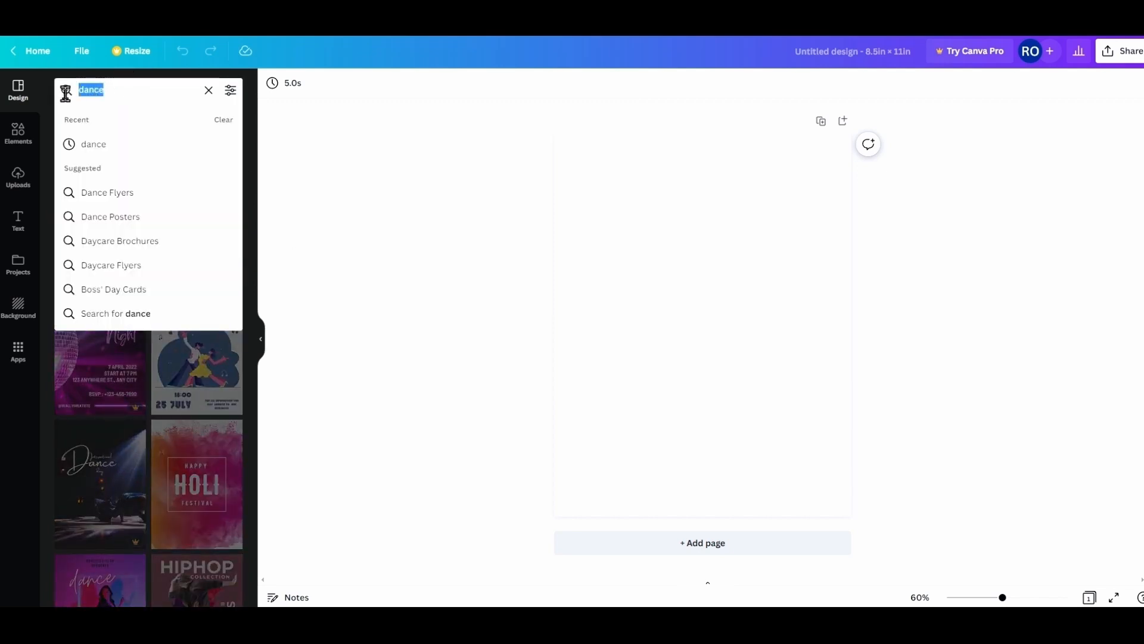
text(ugly)
key(Return)
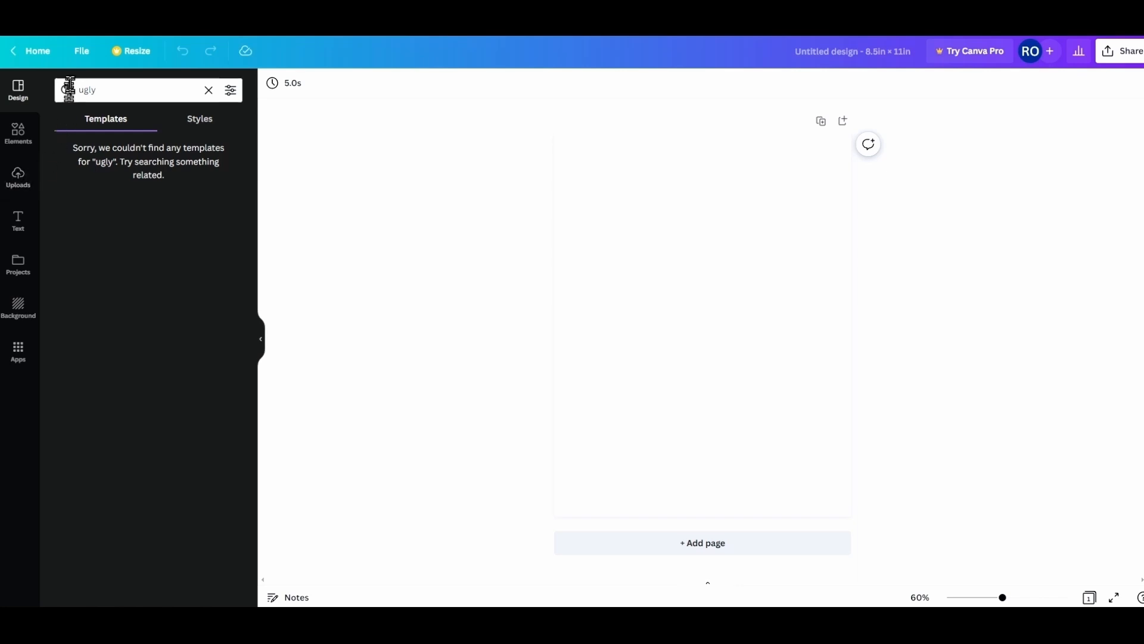
Search the templates for 'sweater', correcting the misspelled word.
double_click(92, 86)
text(se)
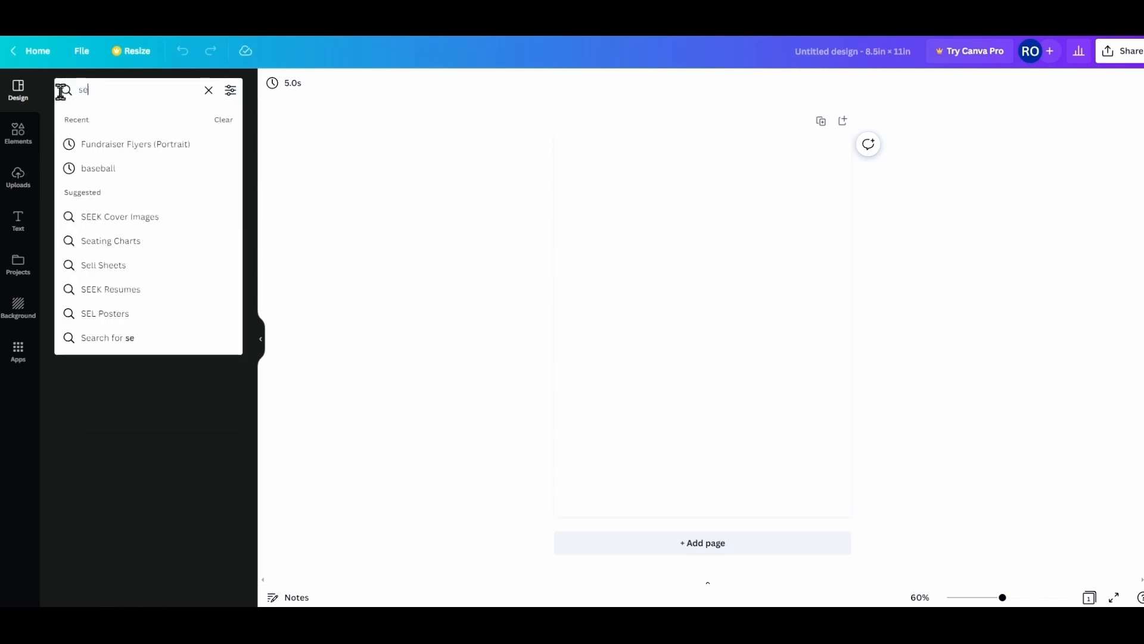
text(wate)
key(BackSpace)
key(BackSpace)
key(BackSpace)
key(BackSpace)
key(BackSpace)
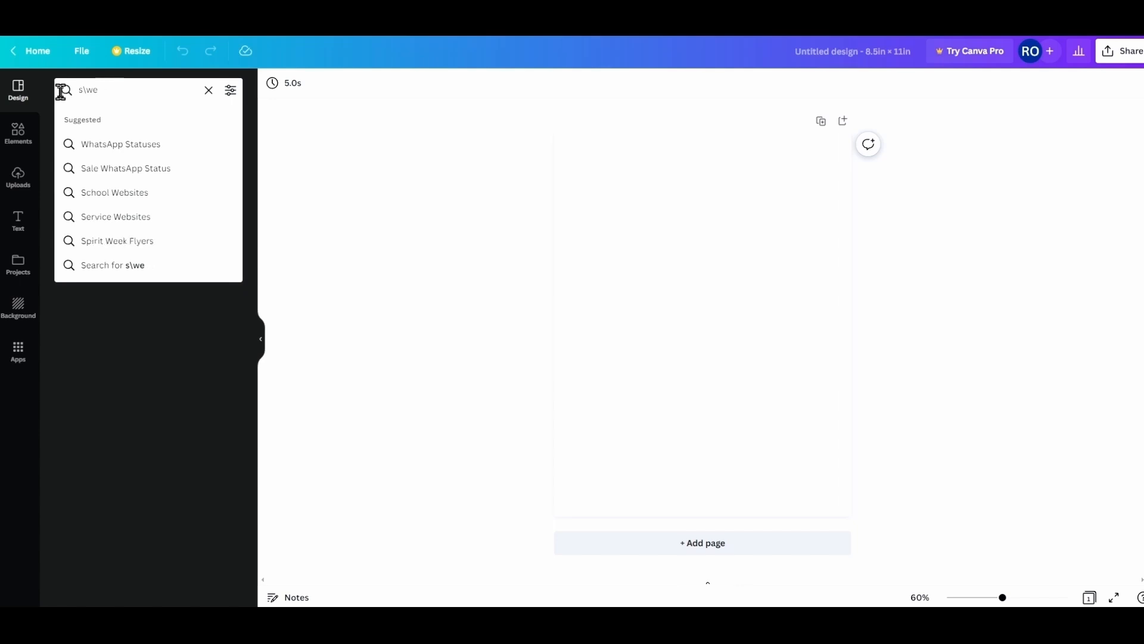
text(weater)
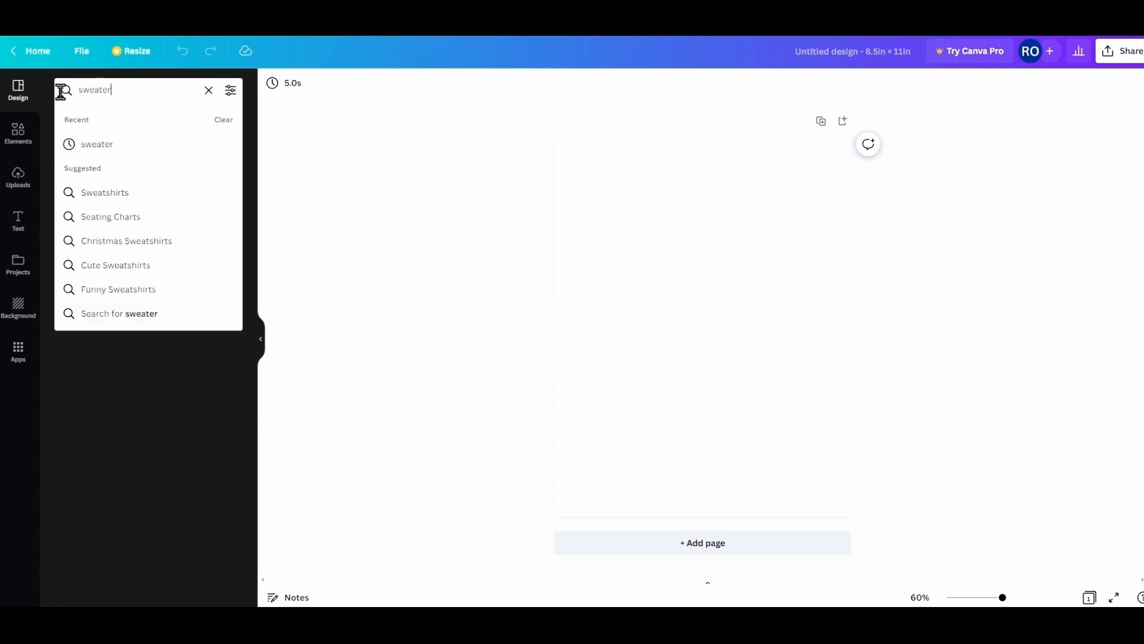
key(Return)
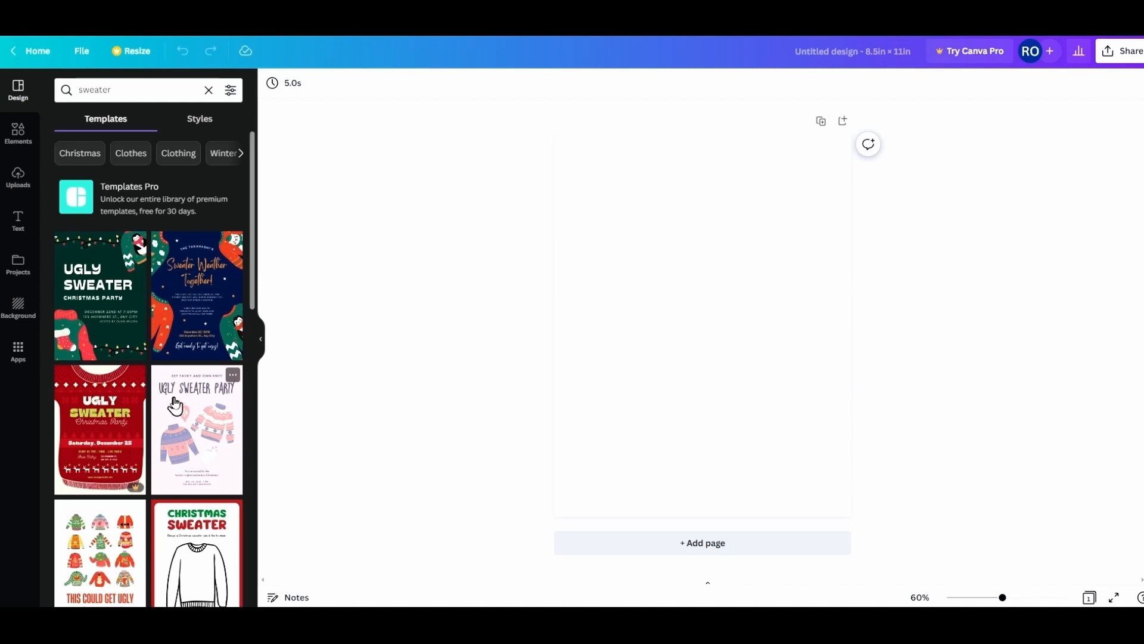
drag(176, 404, 600, 250)
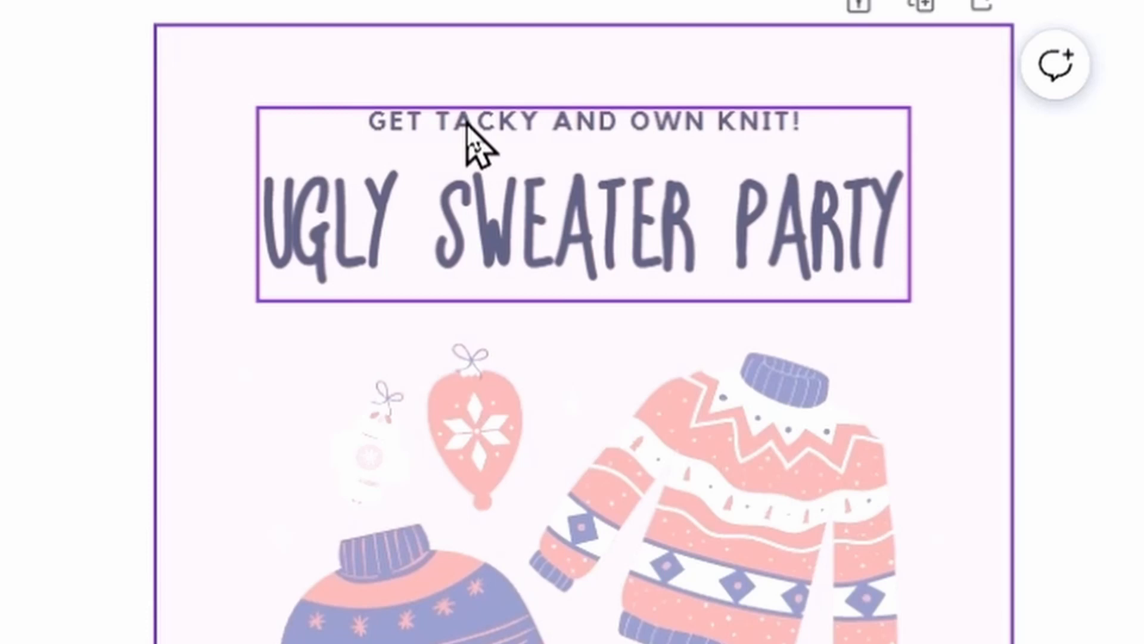
click(466, 124)
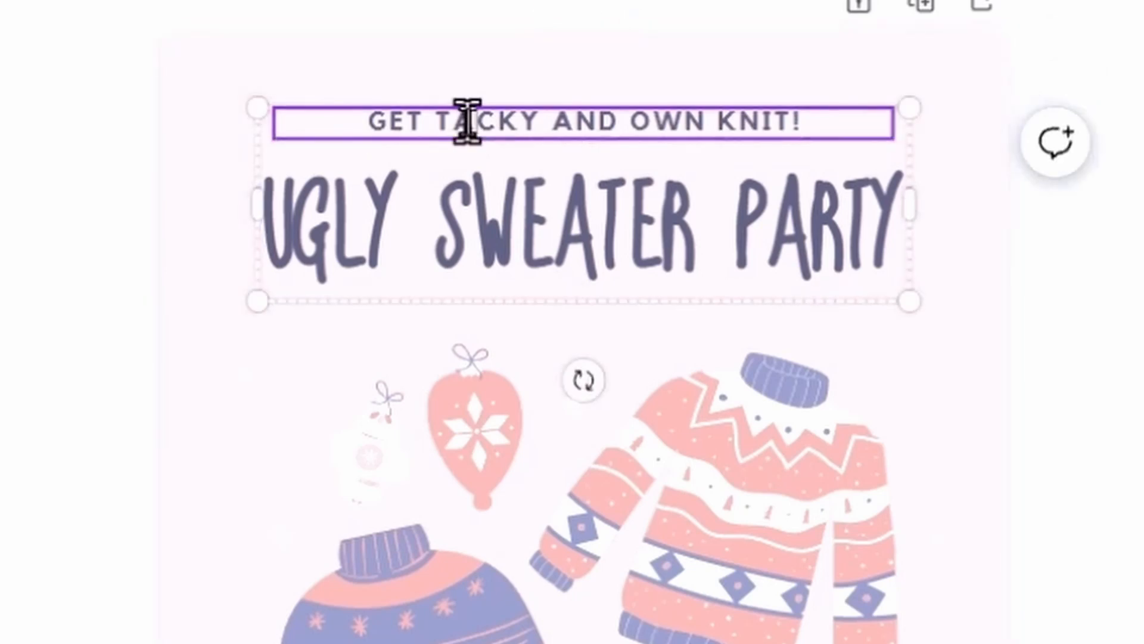
double_click(467, 123)
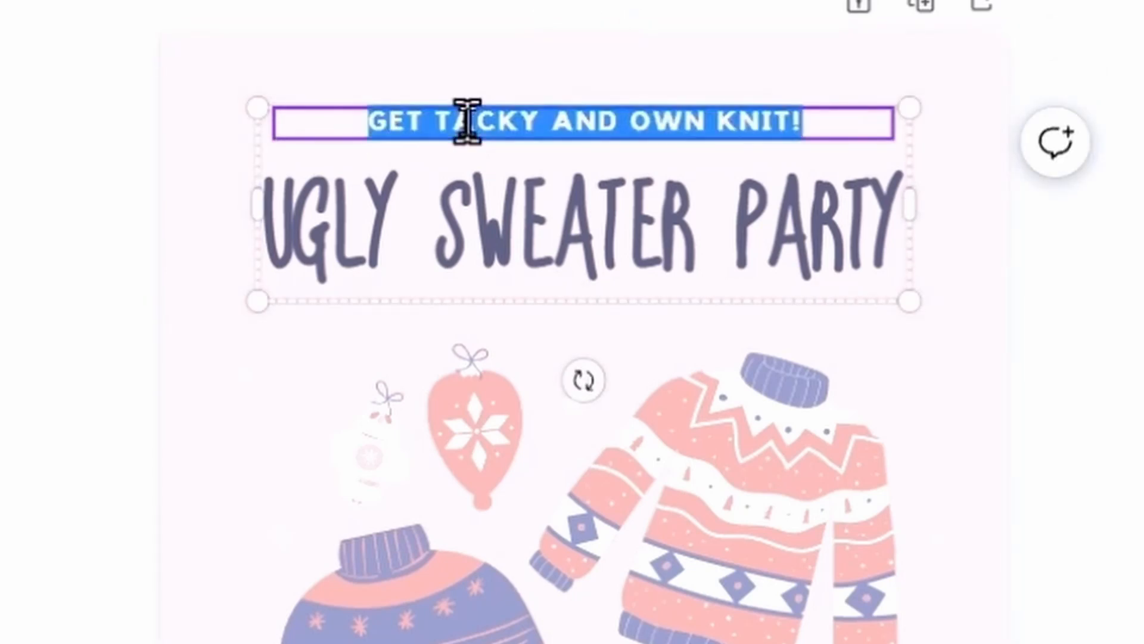
text(HICKS AND CHICKS)
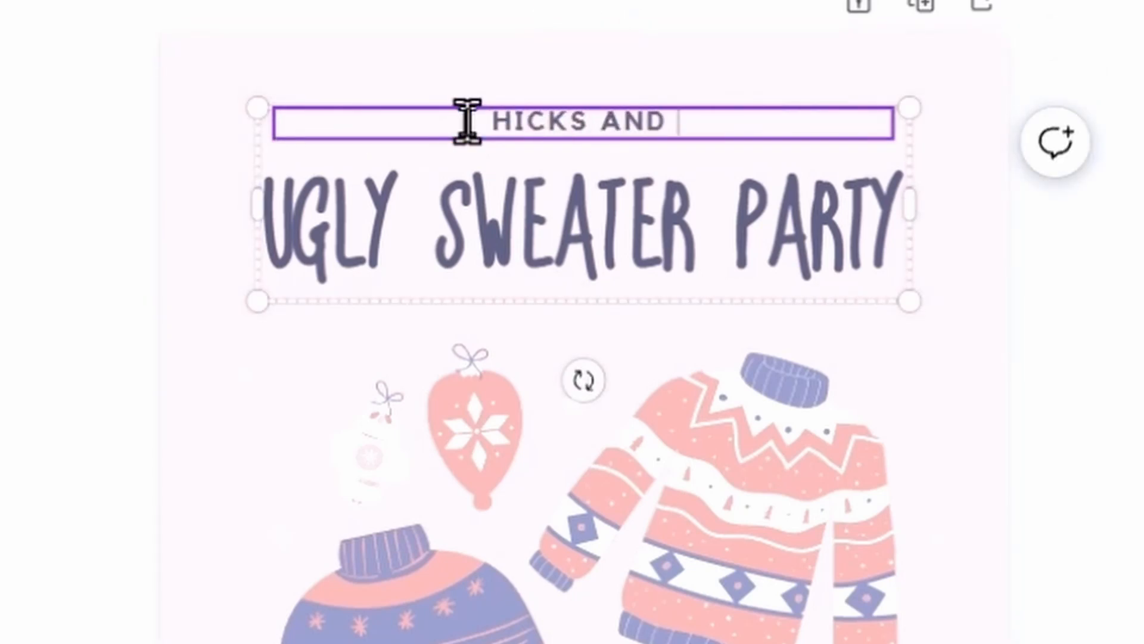
key(Return)
text(WWW.HICKSAND)
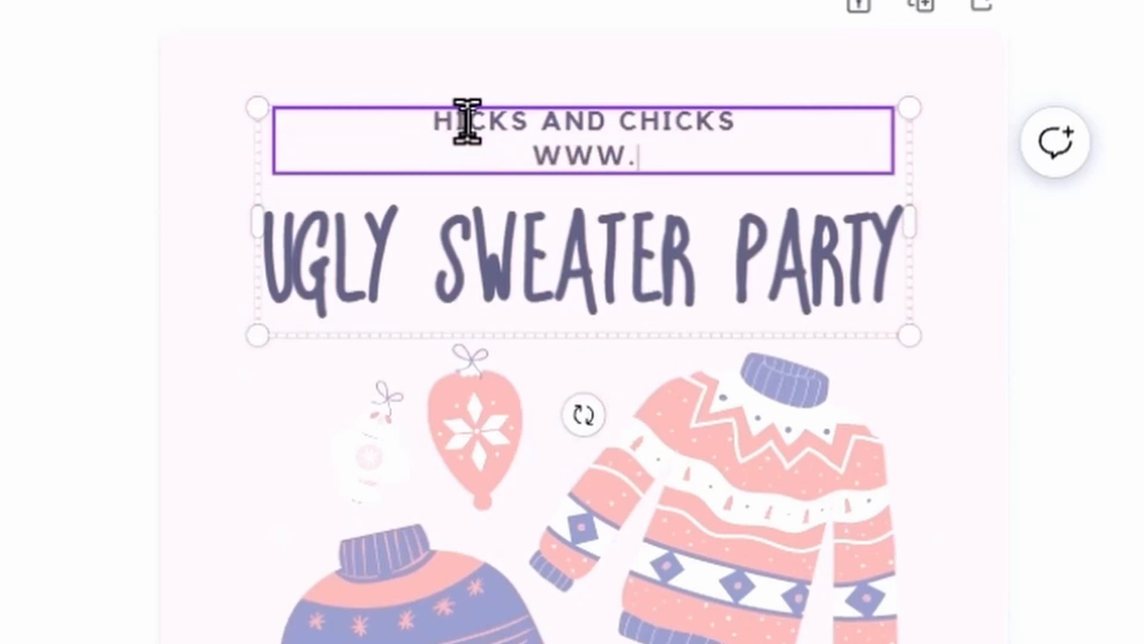
text(CHICKS.DANCE)
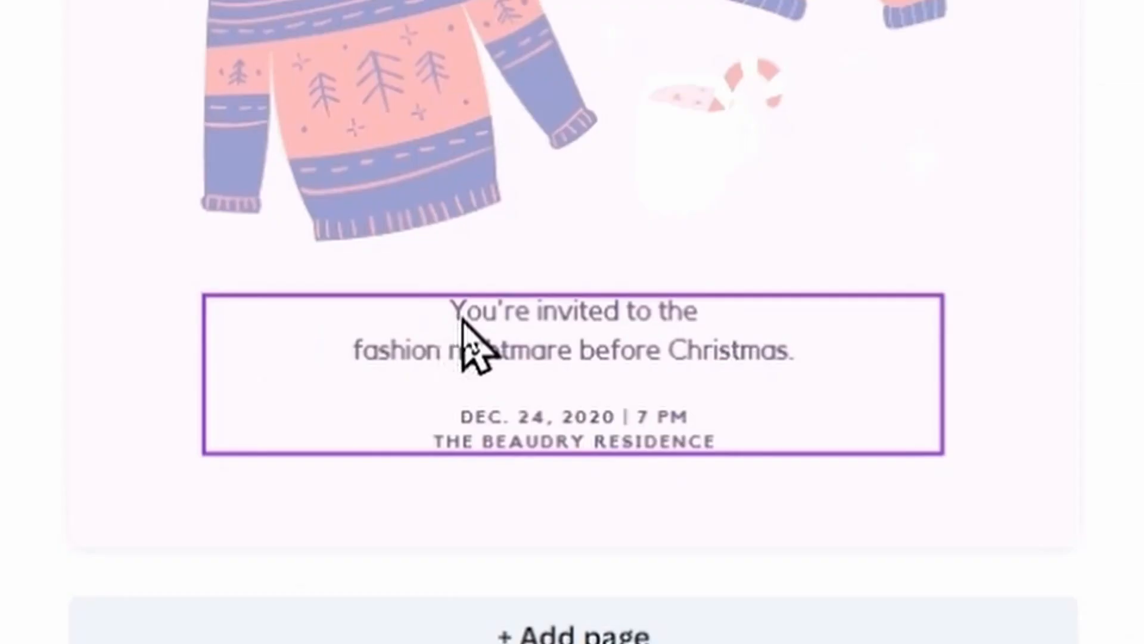
Replace the invitation blurb with the two hosts' names in capitals.
click(669, 449)
double_click(463, 319)
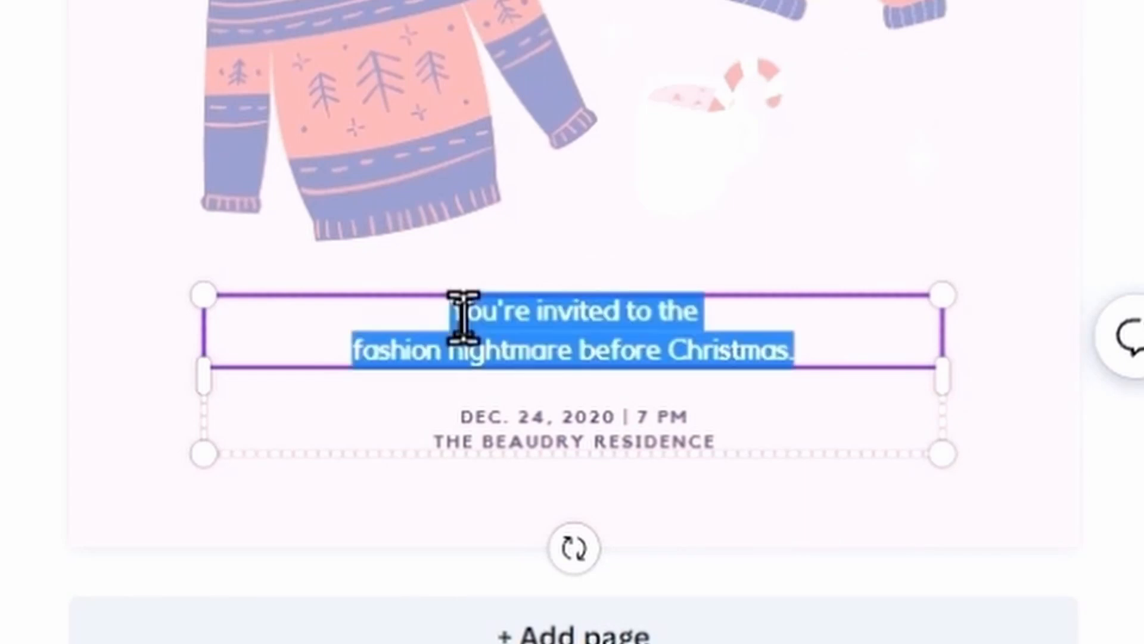
text(jack)
key(BackSpace)
key(BackSpace)
key(BackSpace)
key(BackSpace)
key(BackSpace)
key(BackSpace)
key(BackSpace)
key(BackSpace)
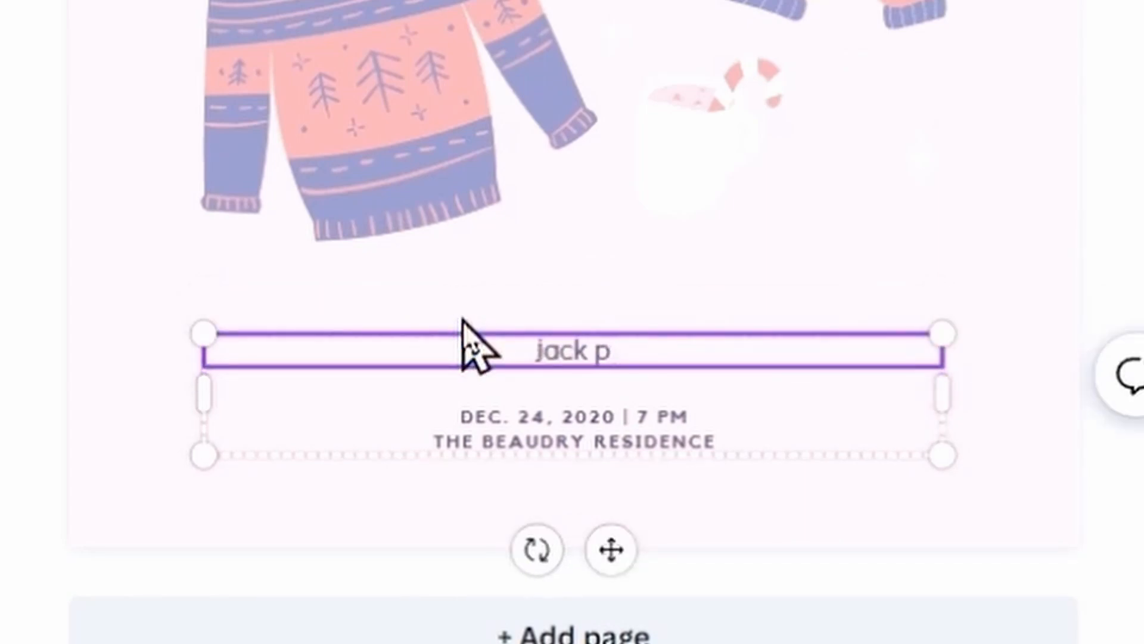
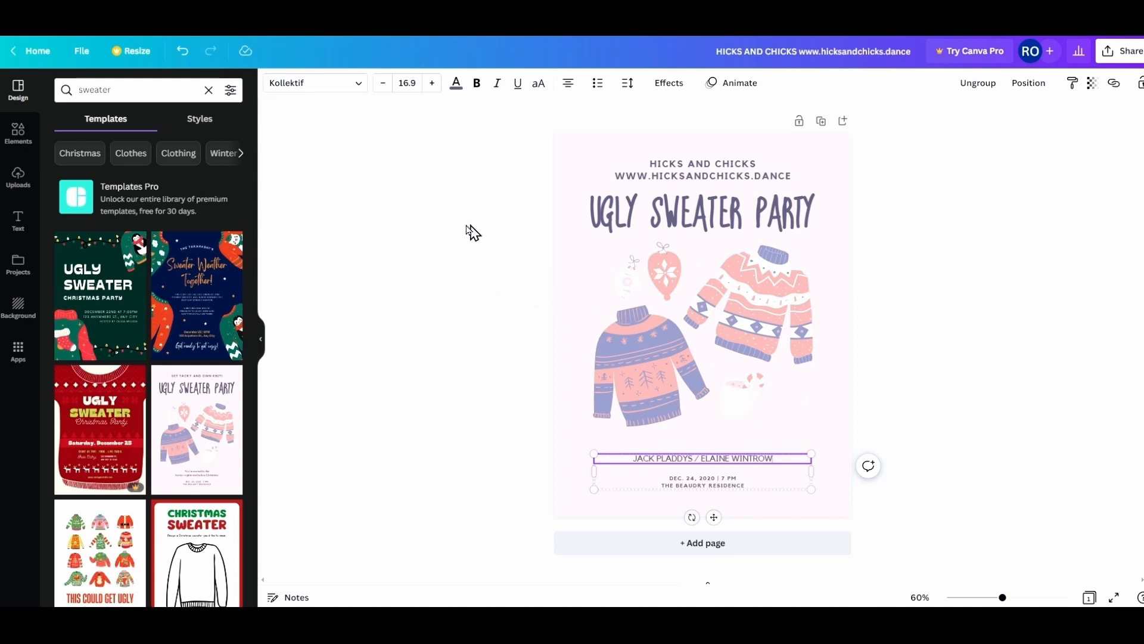
click(392, 351)
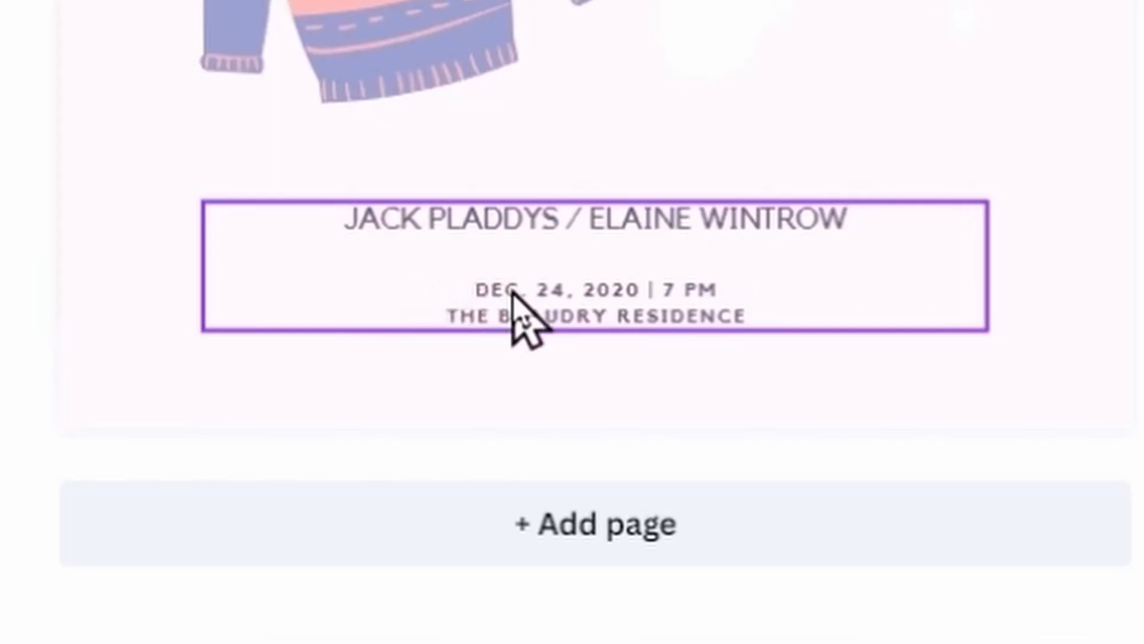
Change the date line to JANUARY 2, 2023 / 7:30PM UNTIL 10:00 PM.
click(680, 479)
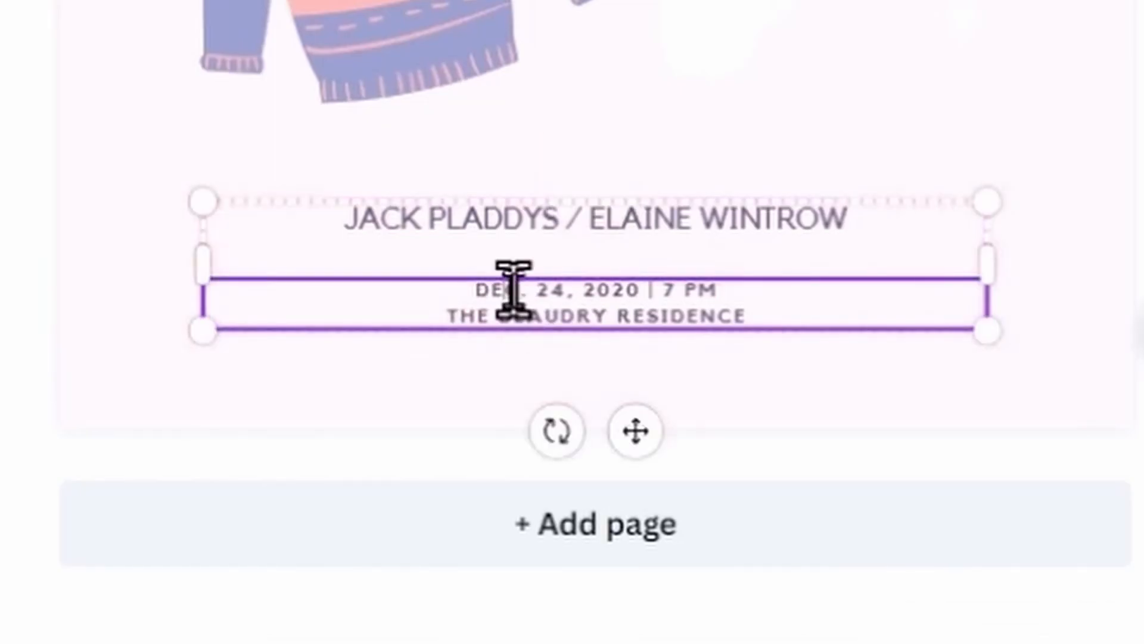
key(shift+End)
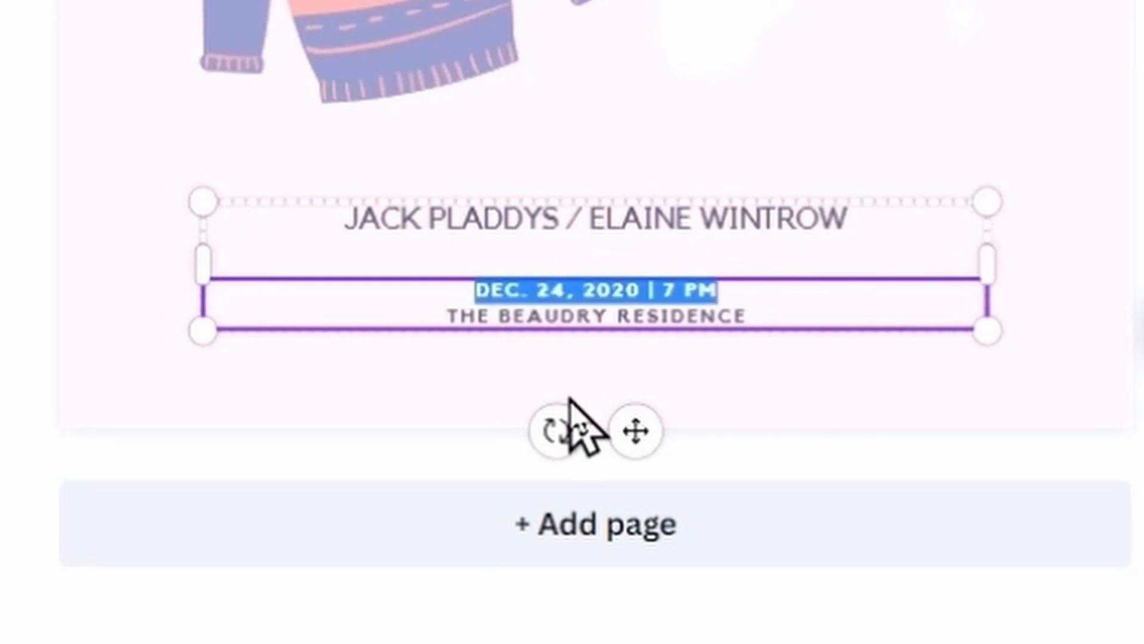
text(JANUA)
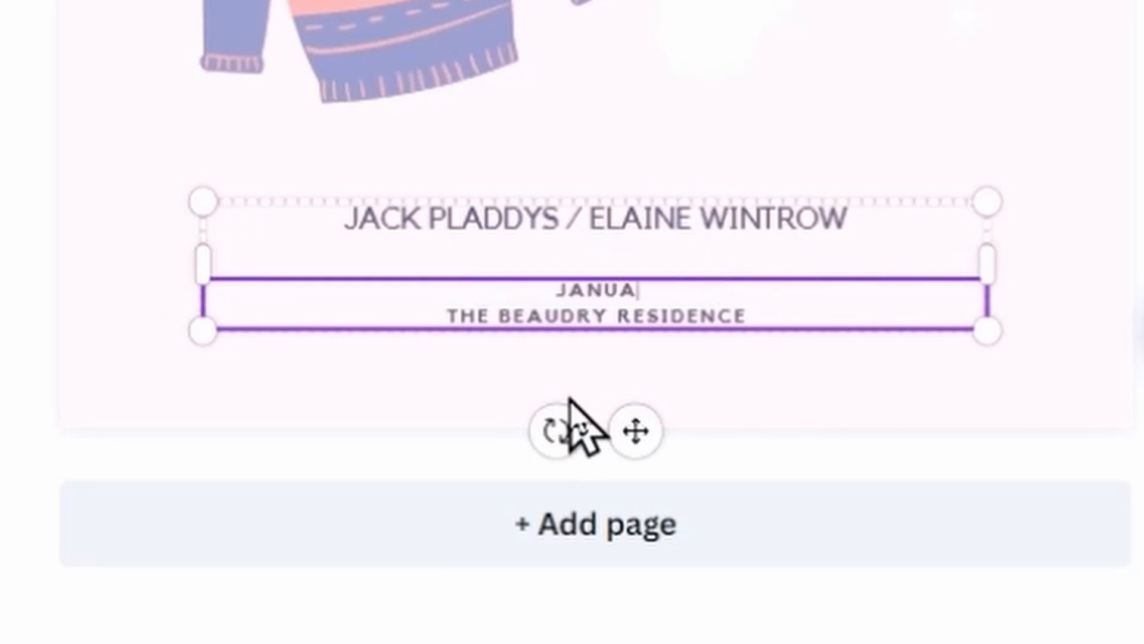
text(RY 2, 2023)
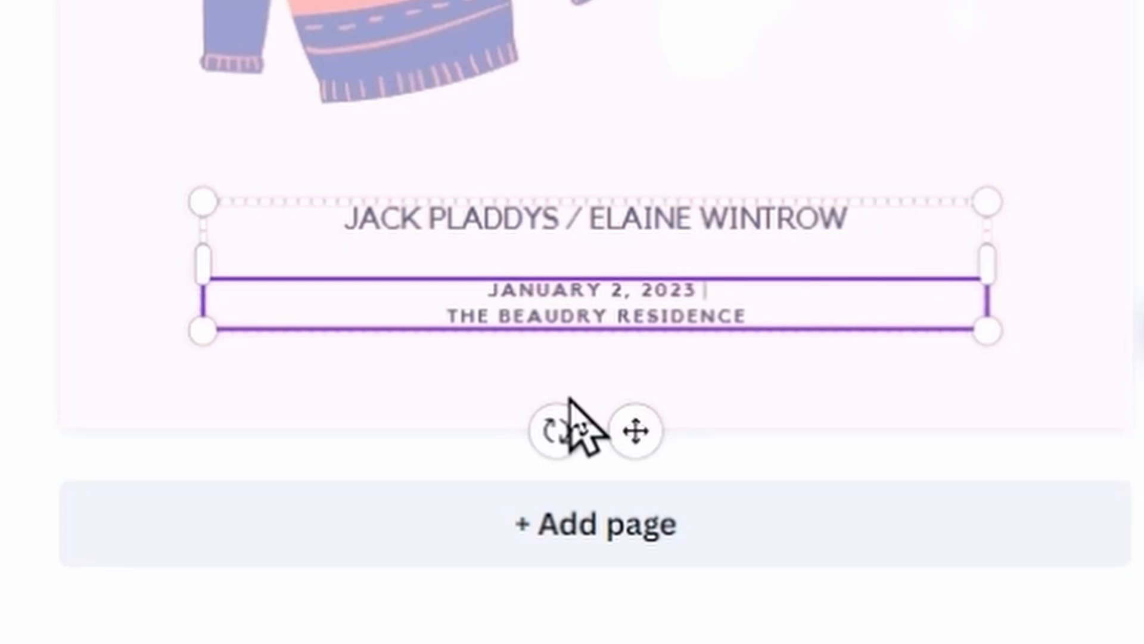
text( / 7)
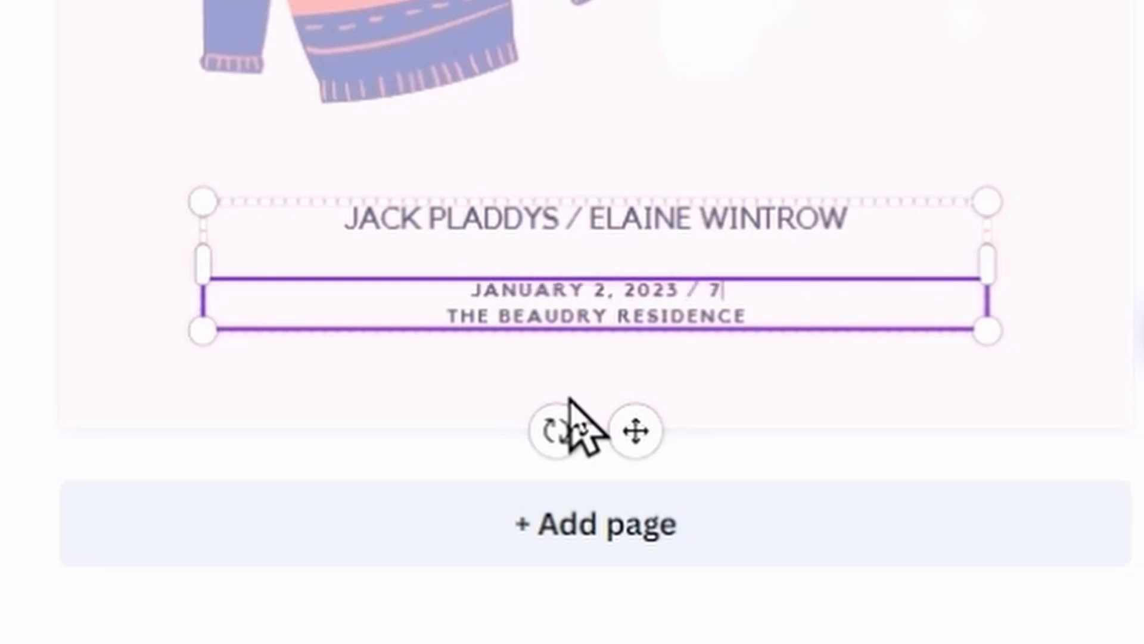
text(:30PM U)
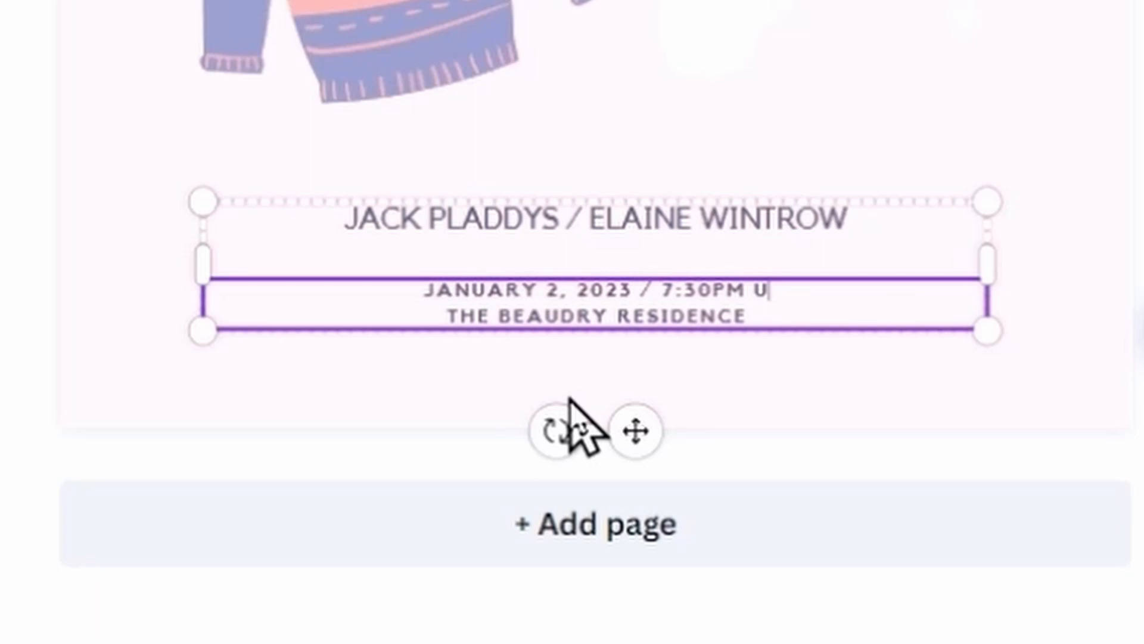
text(NTIL 10:00 PM)
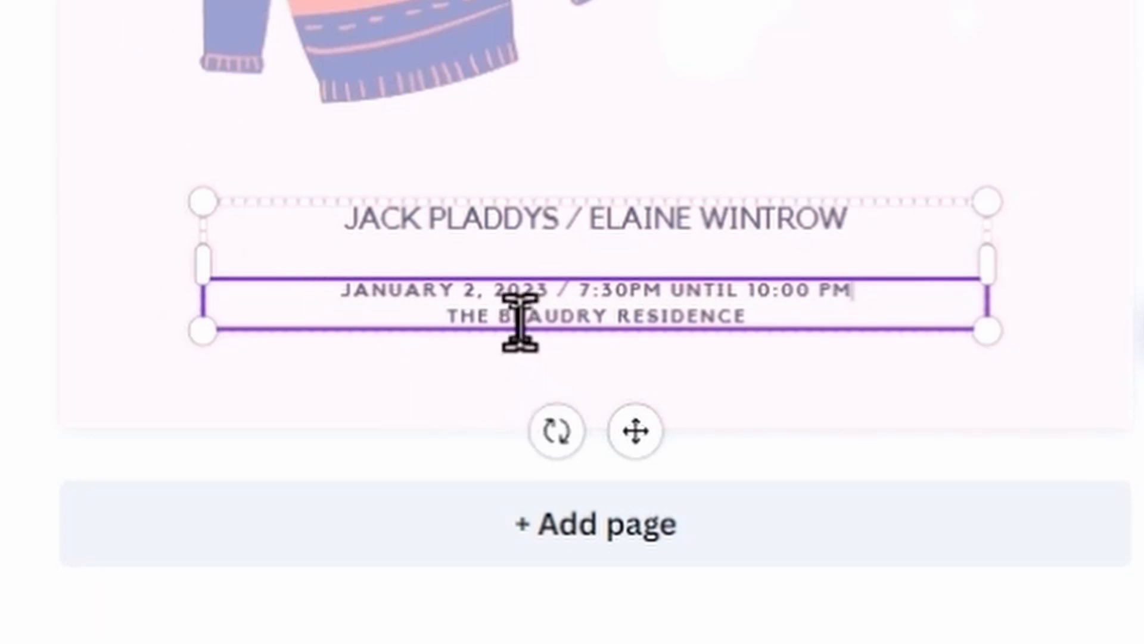
Replace THE BEAUDRY RESIDENCE with the street address on one line and city and state below.
double_click(519, 292)
click(541, 290)
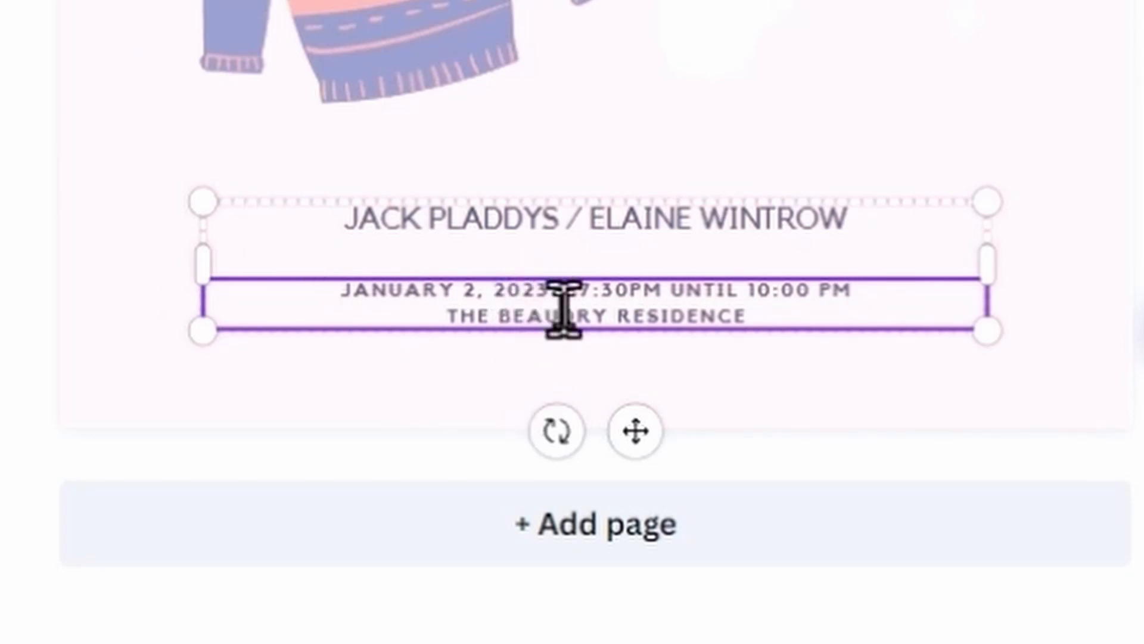
double_click(557, 316)
triple_click(591, 391)
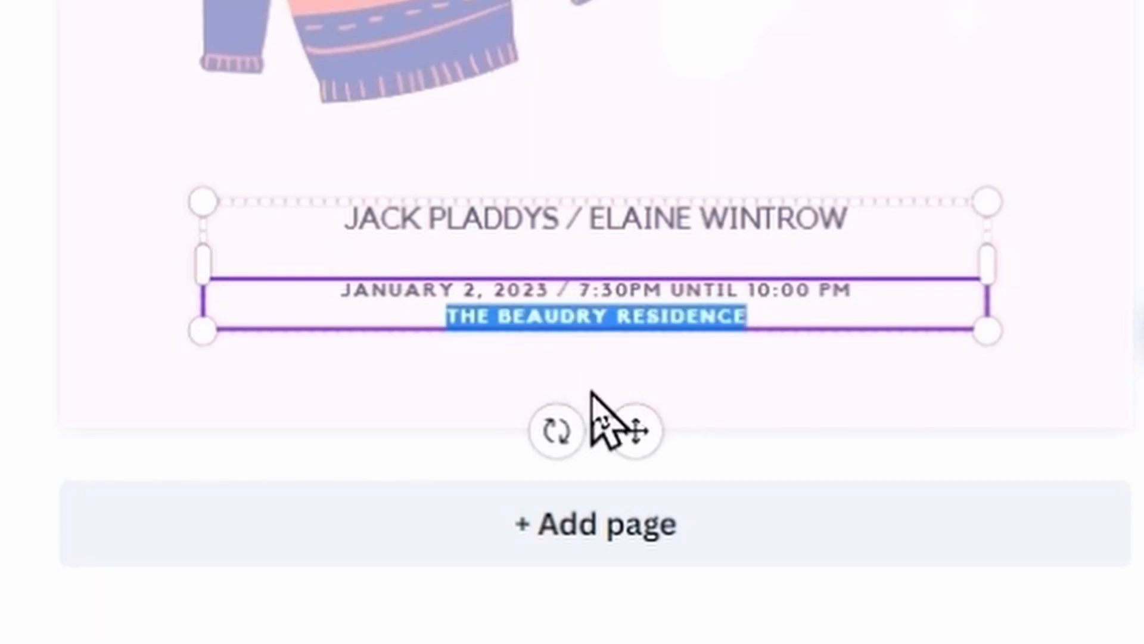
key(End)
key(BackSpace)
key(BackSpace)
key(BackSpace)
key(BackSpace)
key(BackSpace)
key(BackSpace)
key(BackSpace)
key(BackSpace)
key(BackSpace)
key(BackSpace)
key(BackSpace)
key(BackSpace)
key(BackSpace)
key(BackSpace)
key(BackSpace)
key(BackSpace)
key(BackSpace)
key(BackSpace)
key(BackSpace)
key(BackSpace)
key(BackSpace)
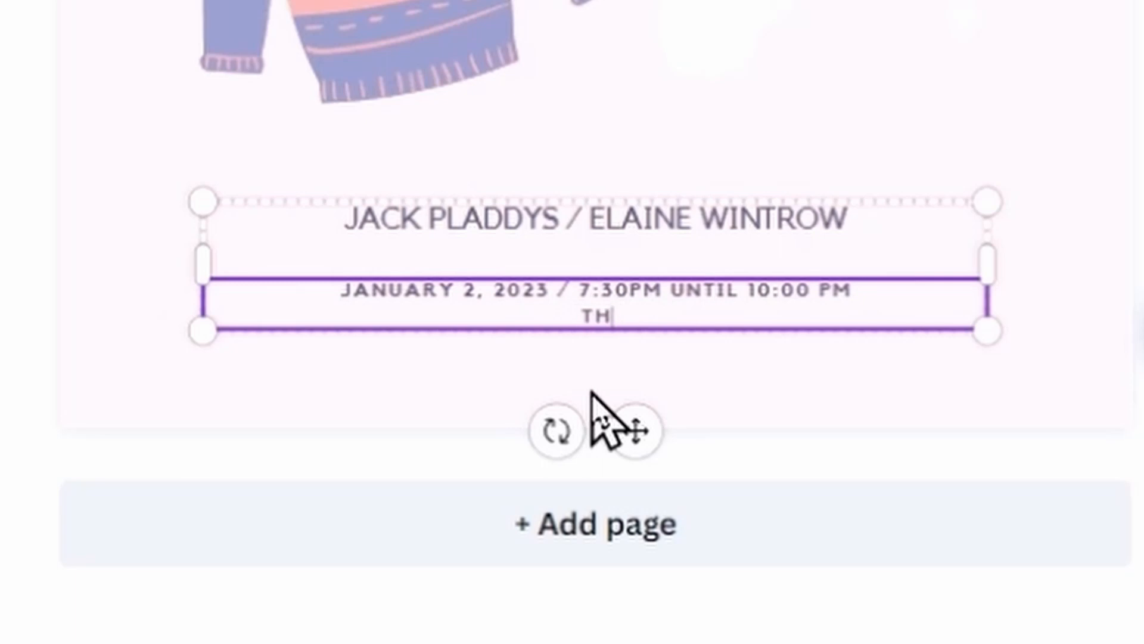
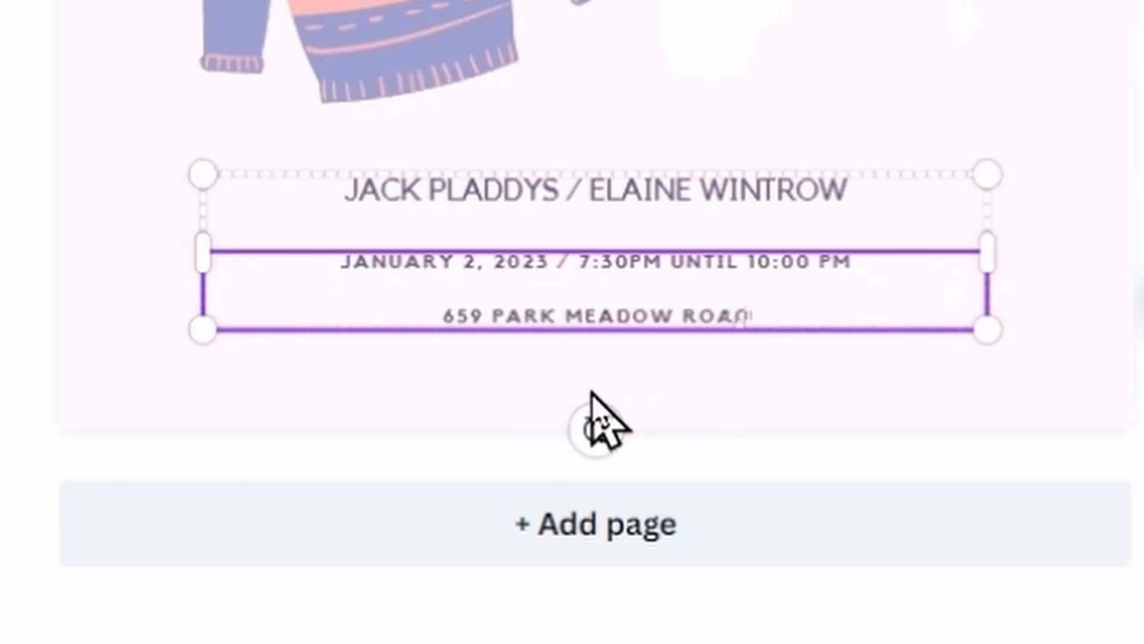
key(Return)
text(WESTERVILLE, )
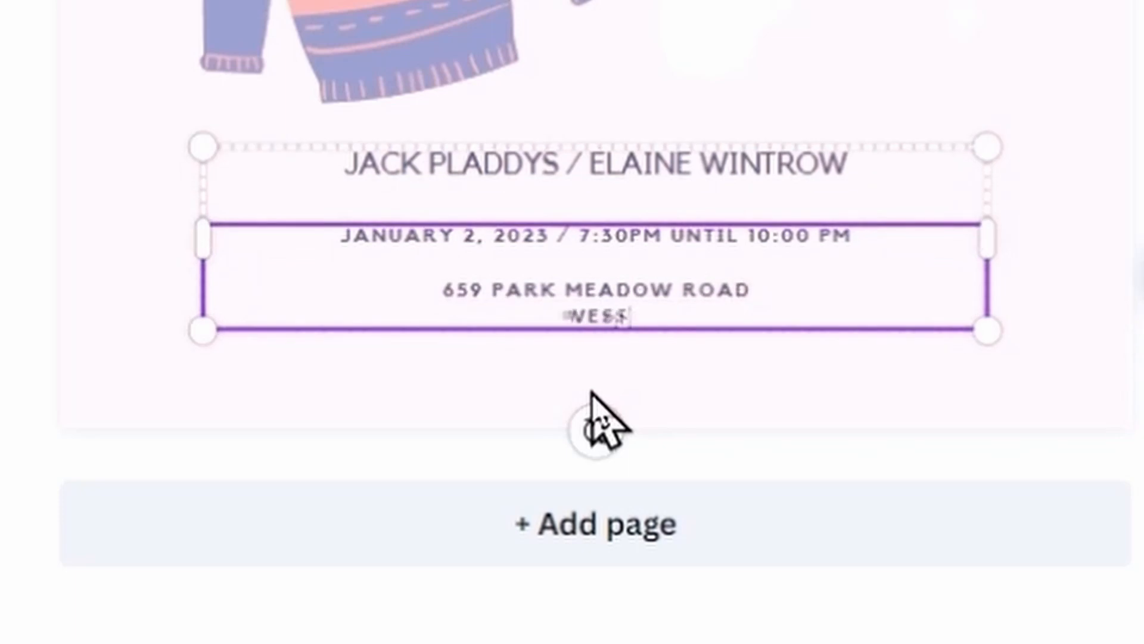
text(OHIO)
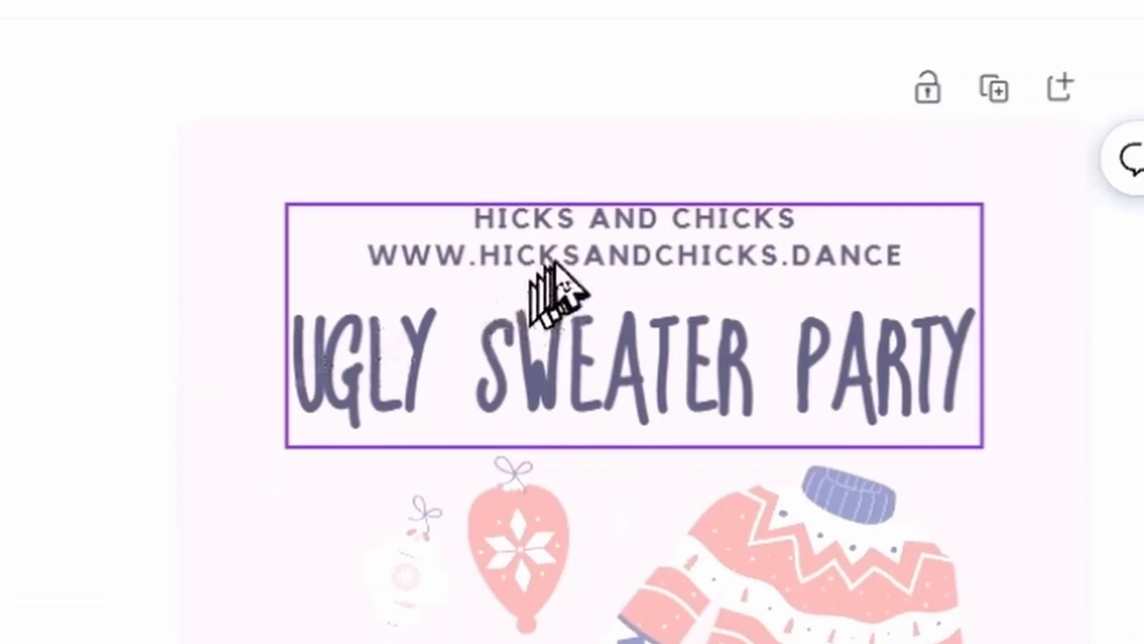
Add a third tagline line with the contact person's name and phone number below the website.
click(677, 179)
click(556, 260)
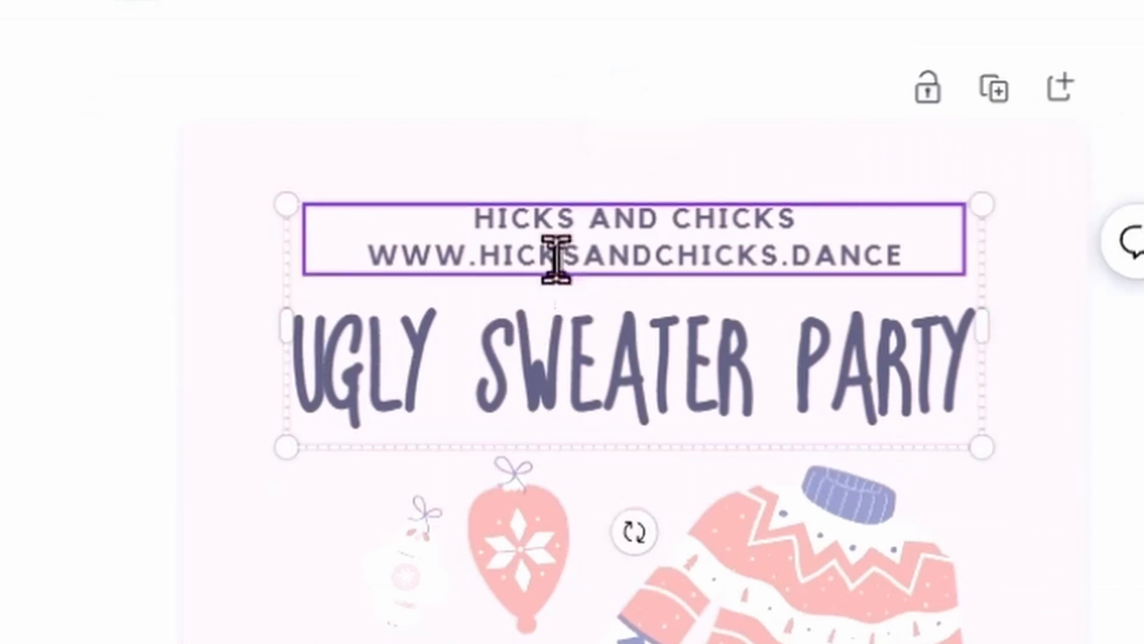
key(End)
key(Return)
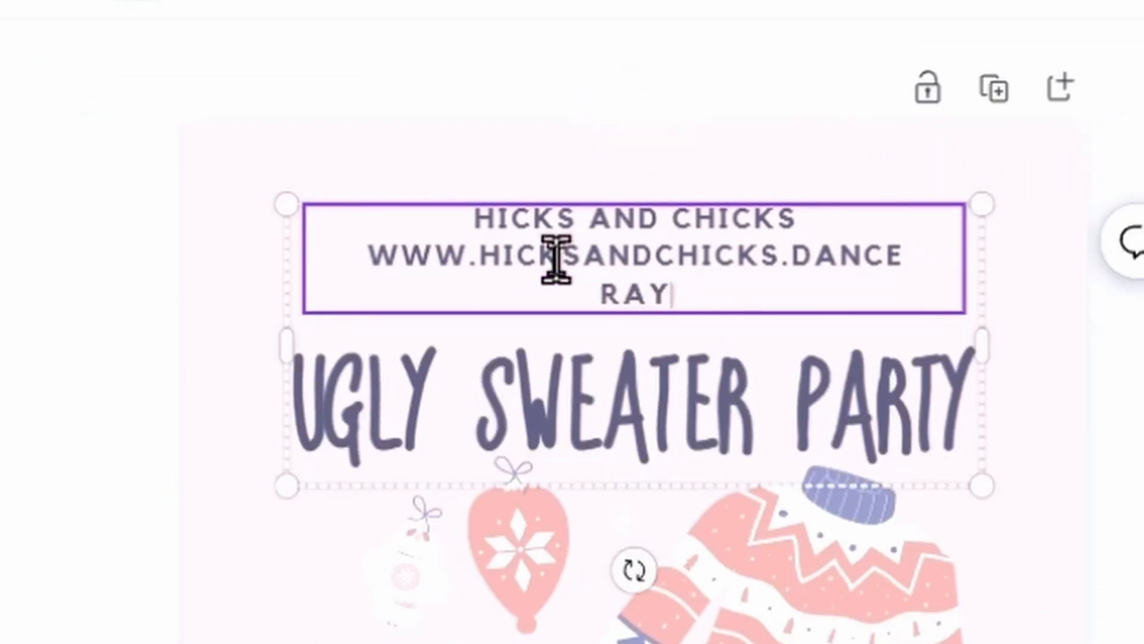
text(614.555.5555)
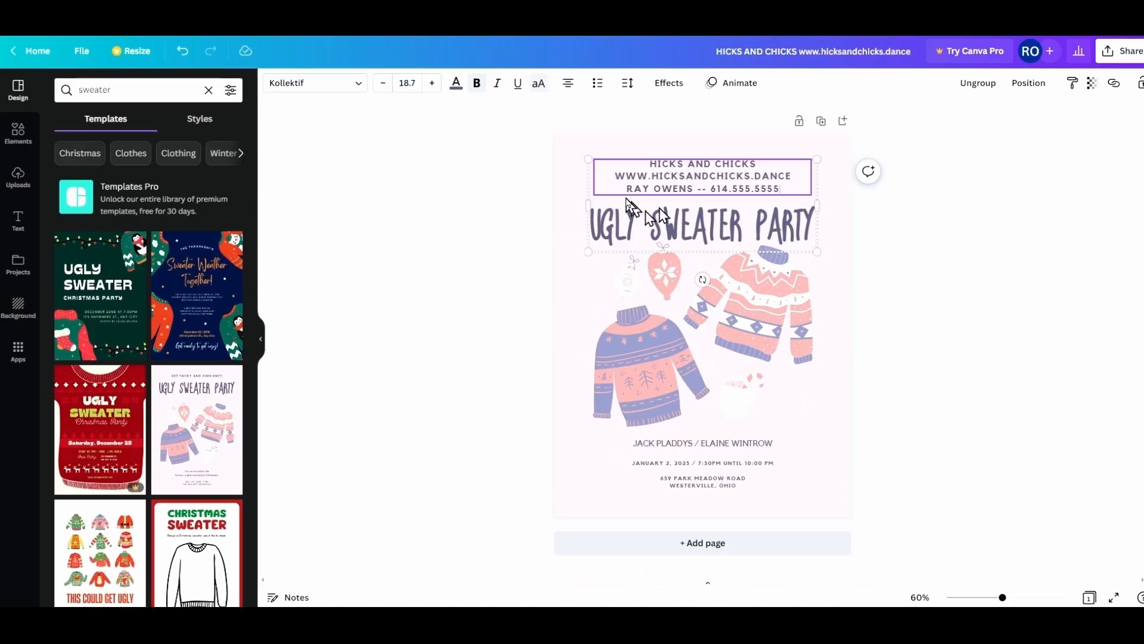
click(533, 213)
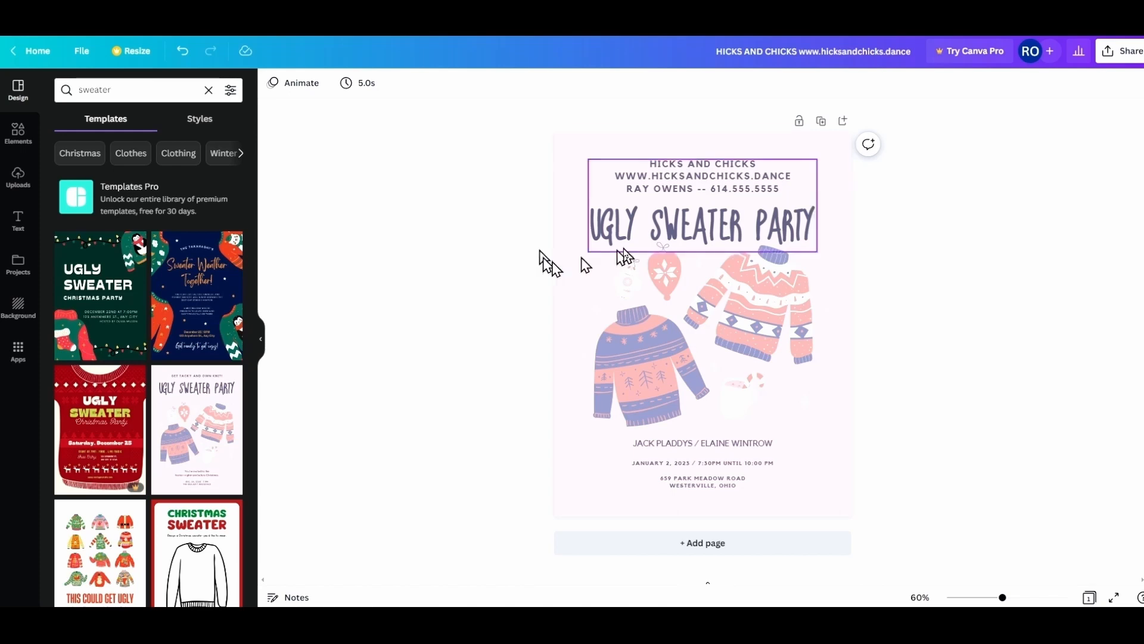
Change the title's last word from PARTY to DANCE.
click(670, 238)
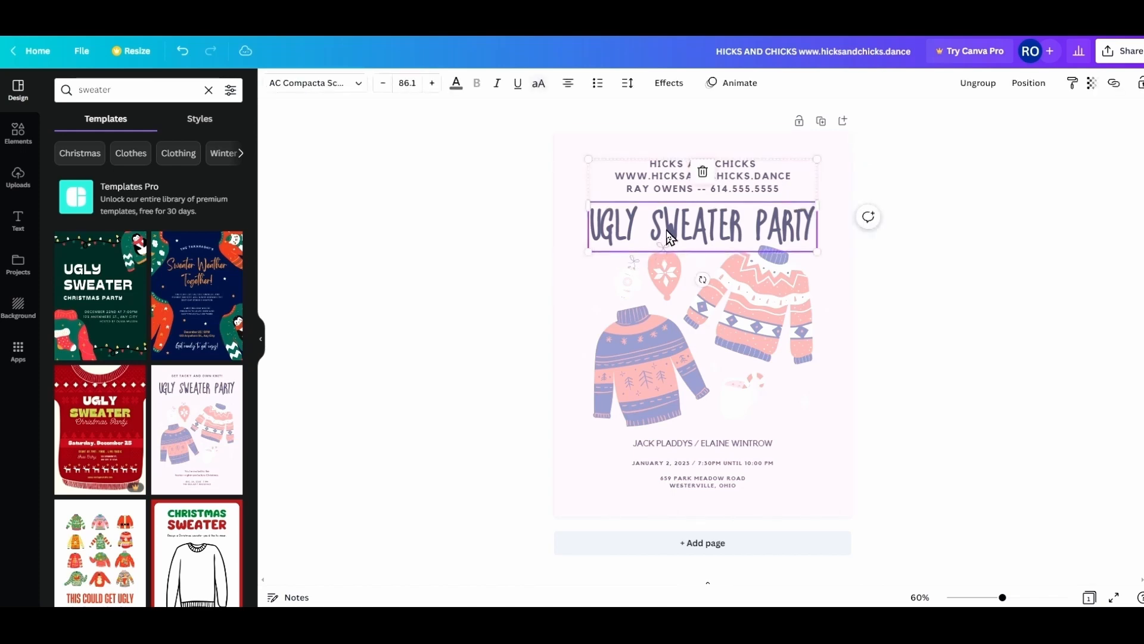
key(BackSpace)
key(BackSpace)
key(BackSpace)
key(BackSpace)
key(BackSpace)
text(DANCE)
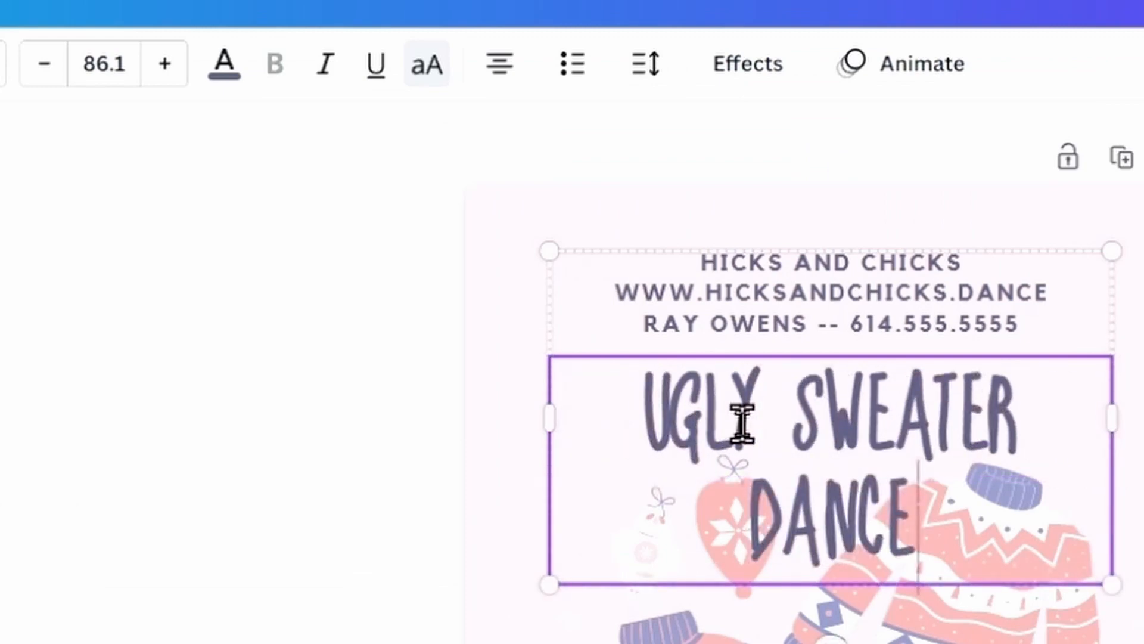
click(360, 356)
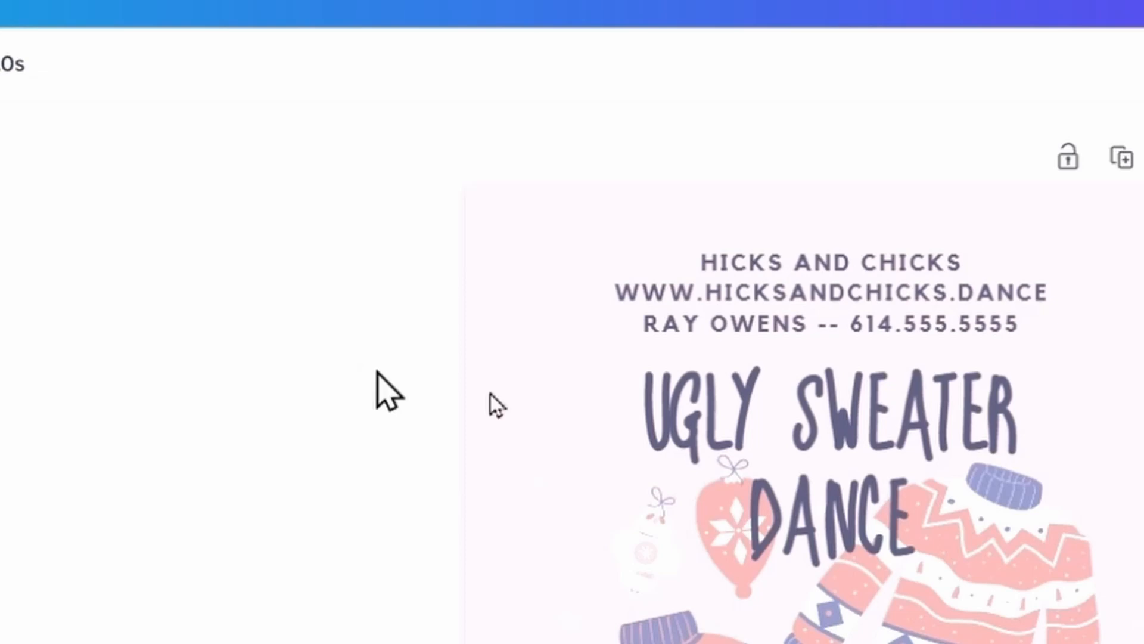
Shrink the whole title's font size to 83.1 so it fits on one line.
click(749, 410)
click(749, 410)
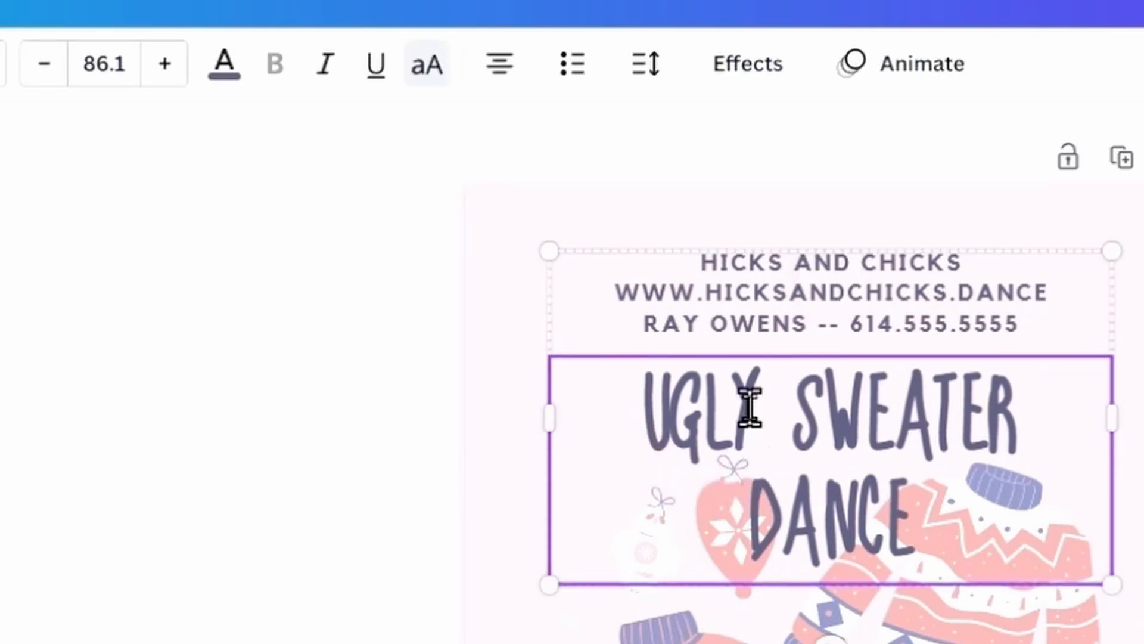
key(ctrl+a)
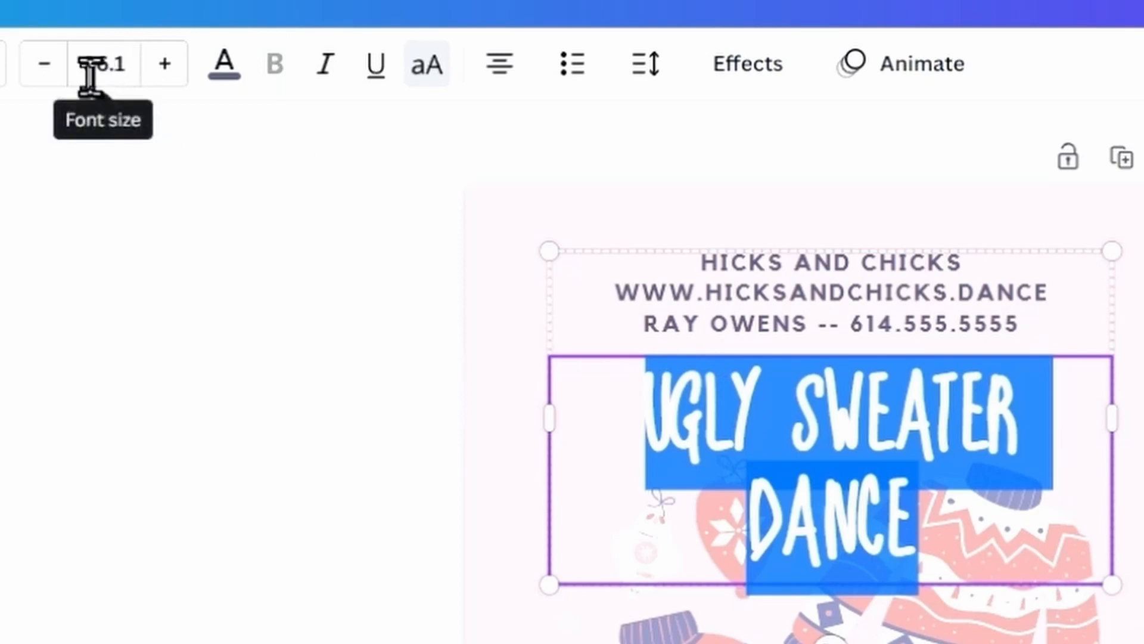
click(2, 64)
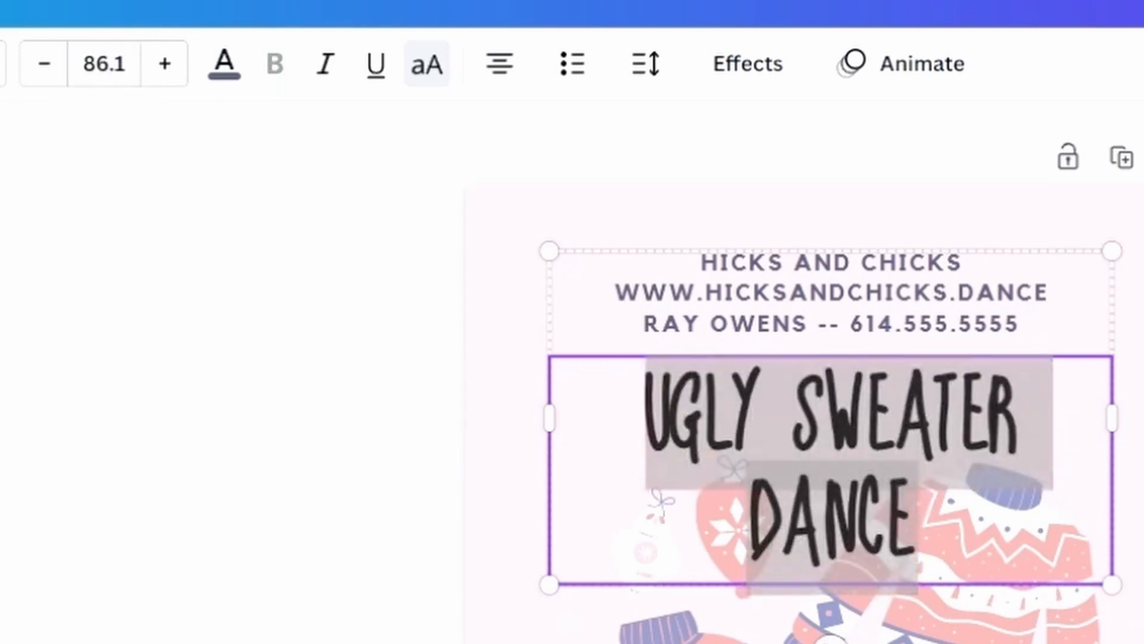
click(40, 68)
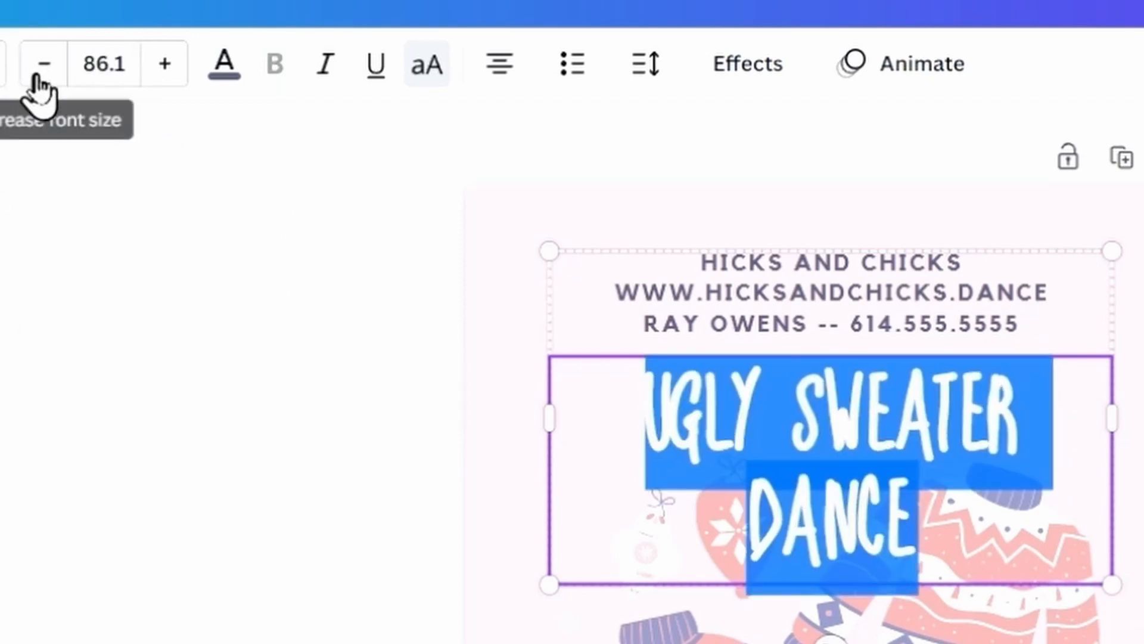
click(43, 64)
click(43, 64)
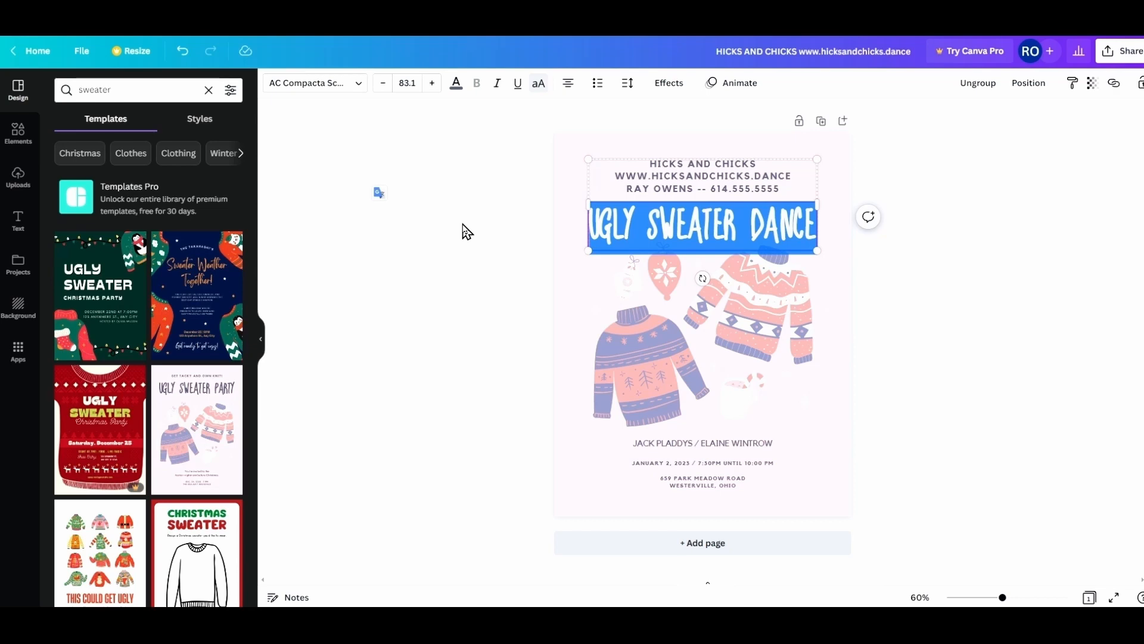
click(467, 232)
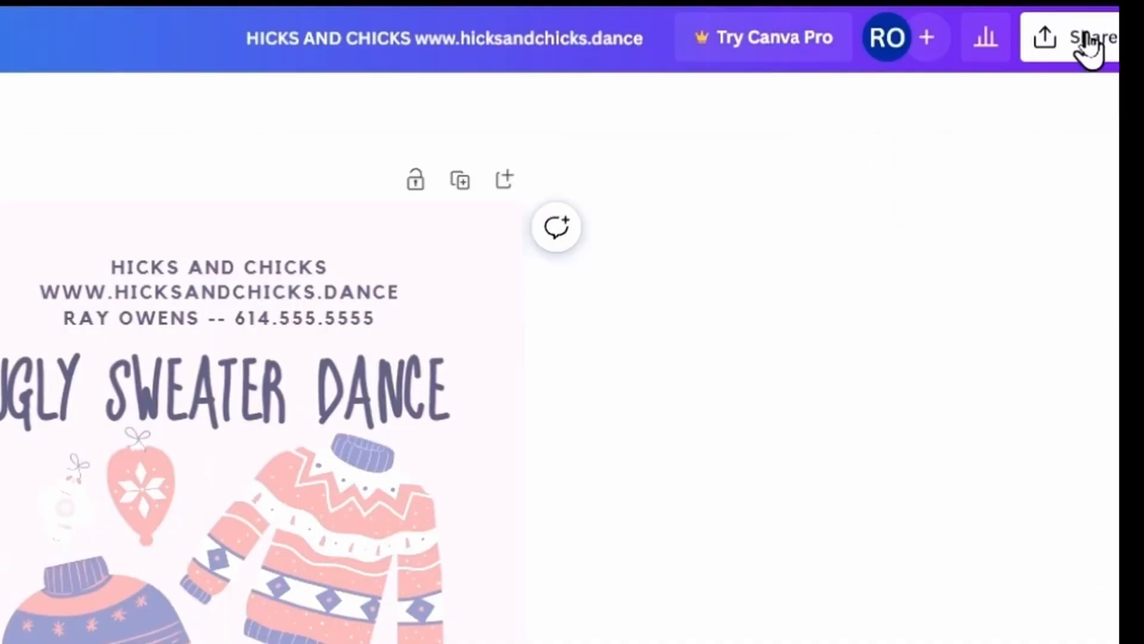
click(1089, 48)
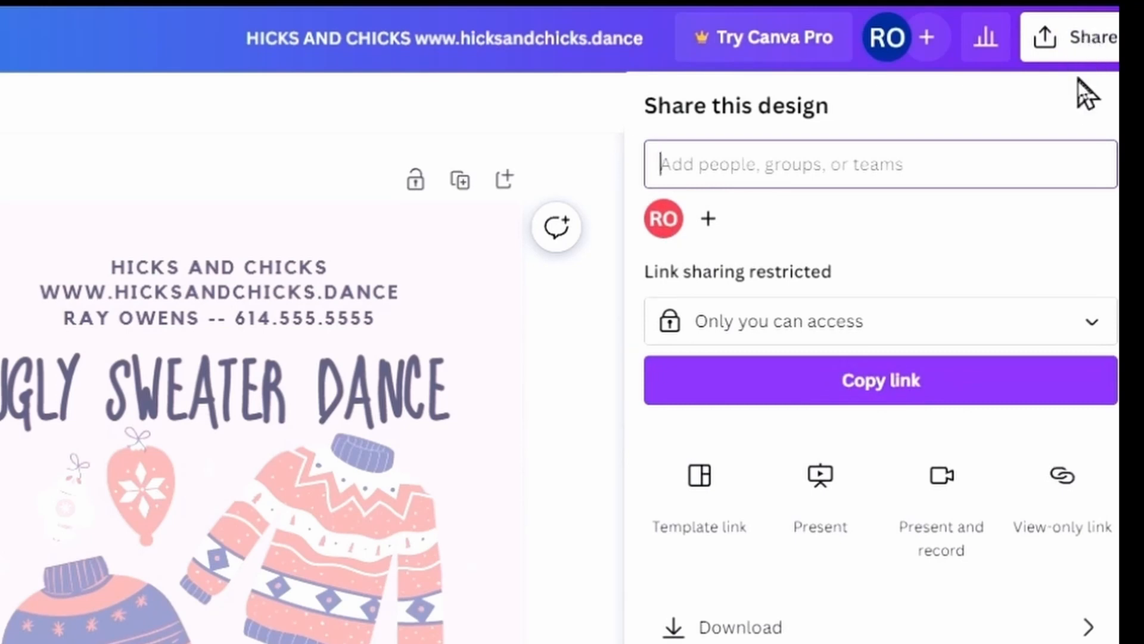
click(808, 634)
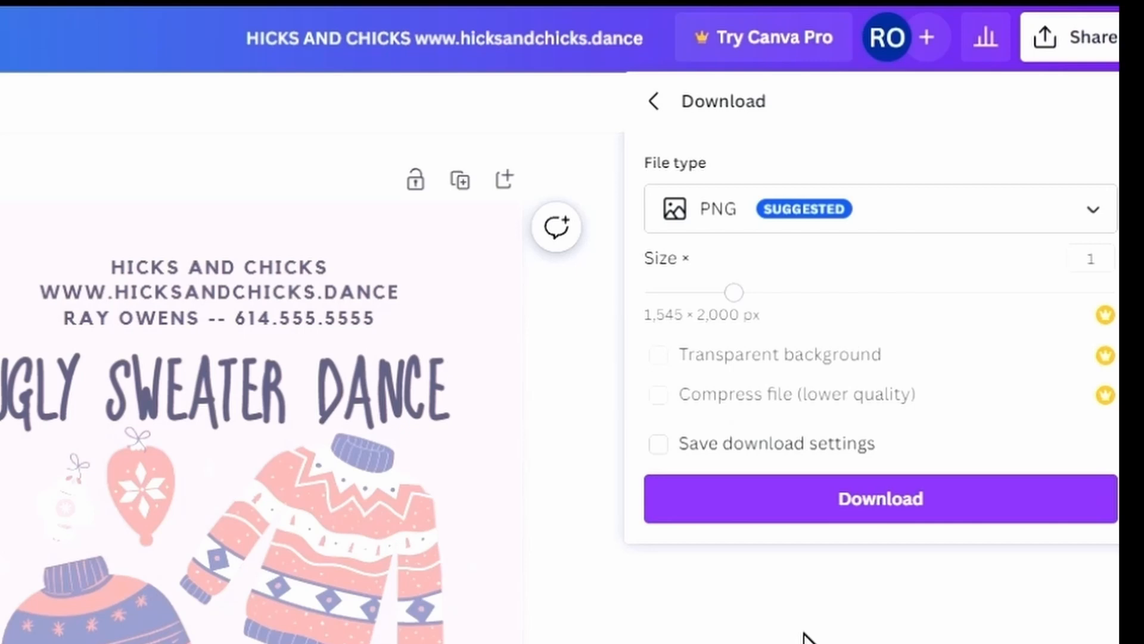
click(857, 214)
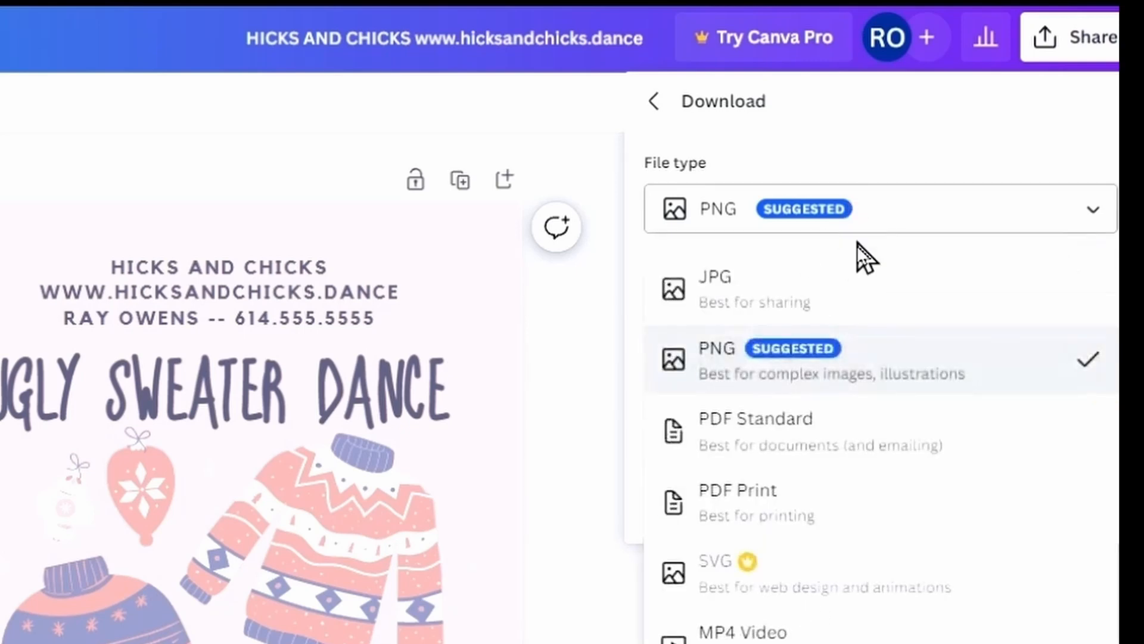
click(787, 509)
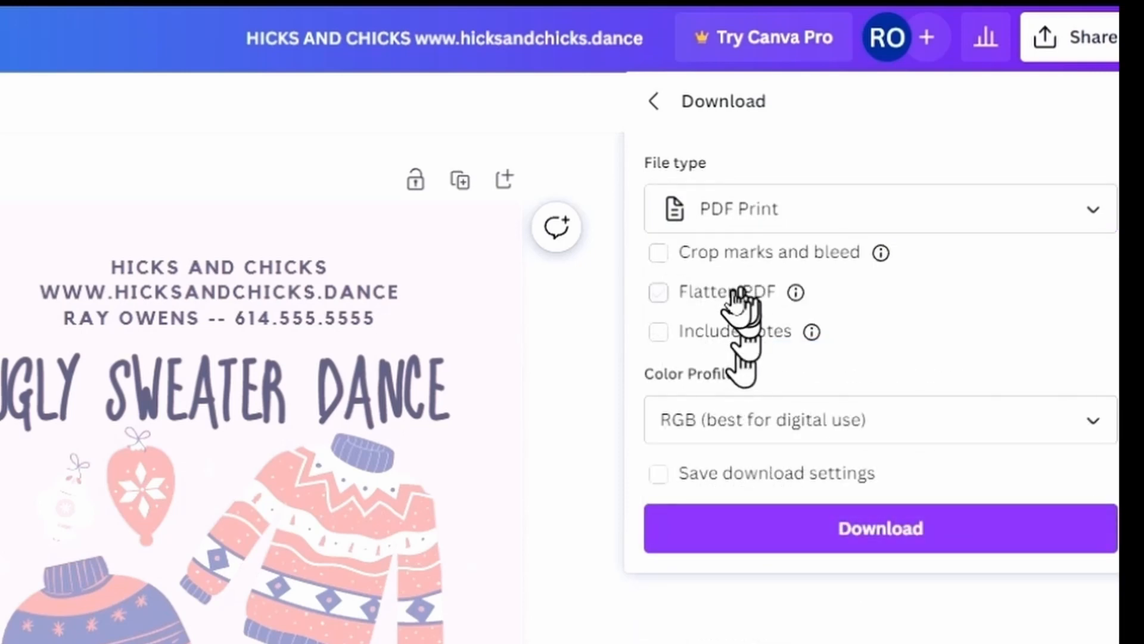
click(815, 529)
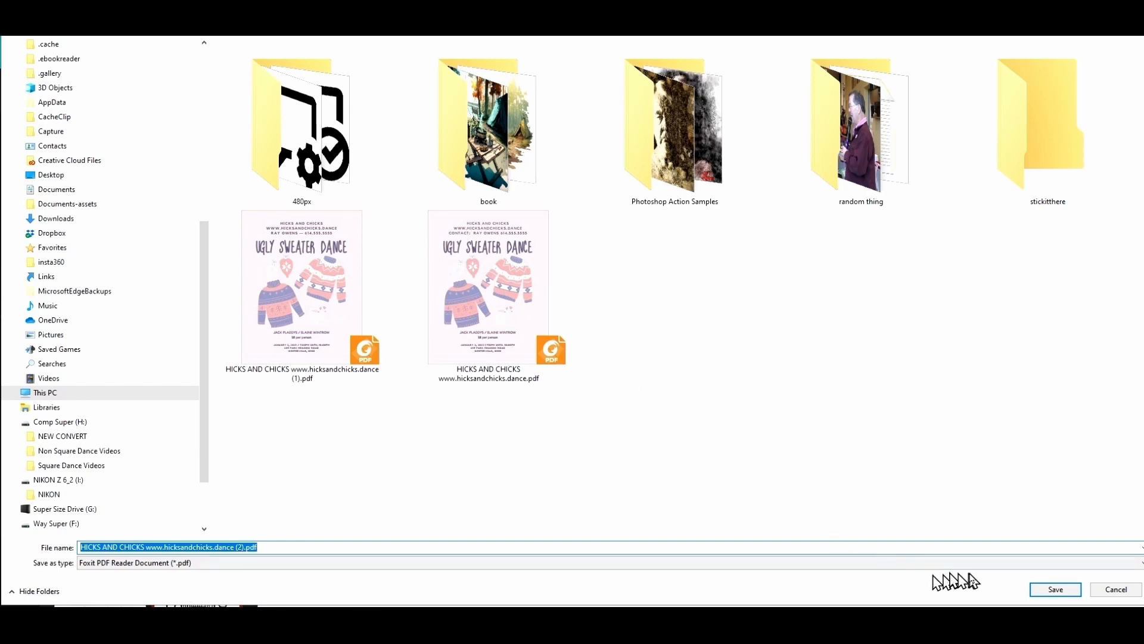
click(1053, 589)
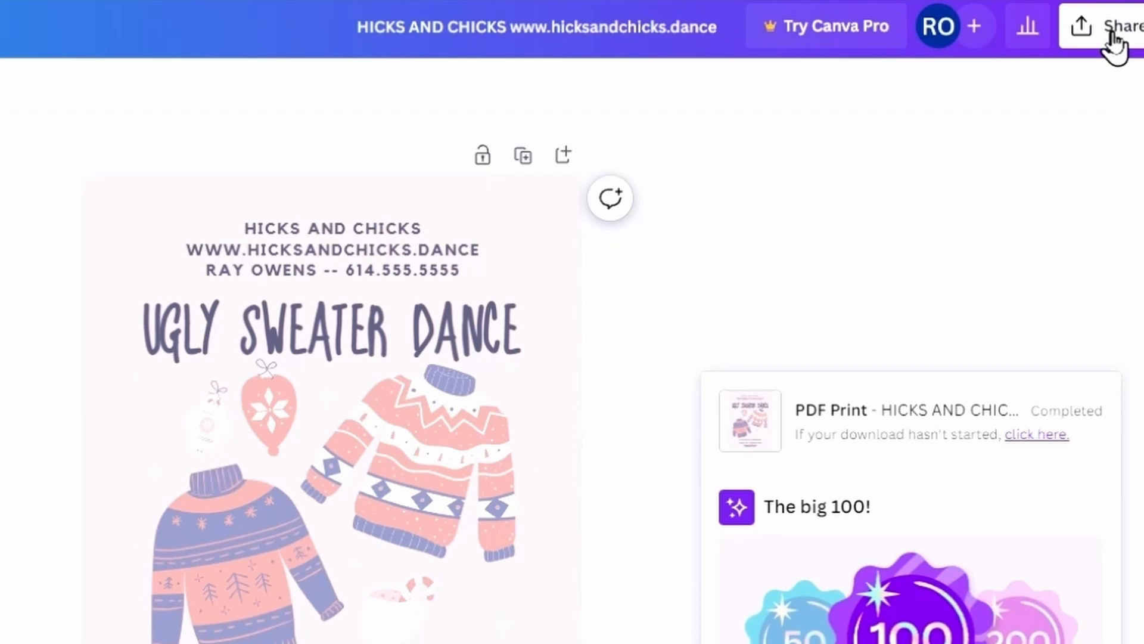
click(1112, 36)
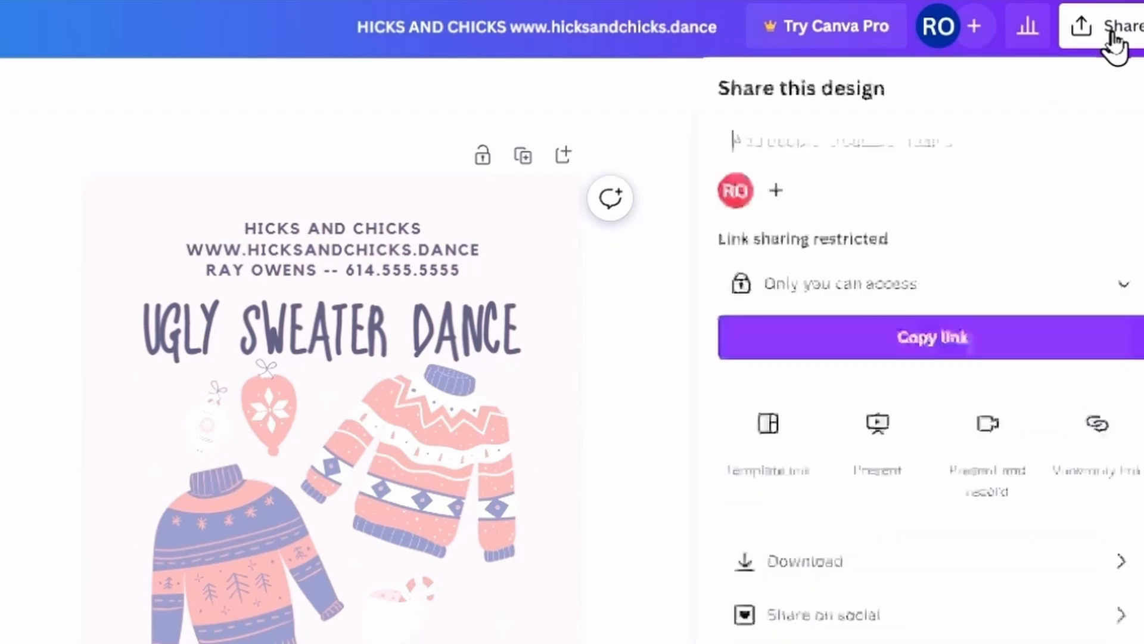
click(840, 560)
click(901, 200)
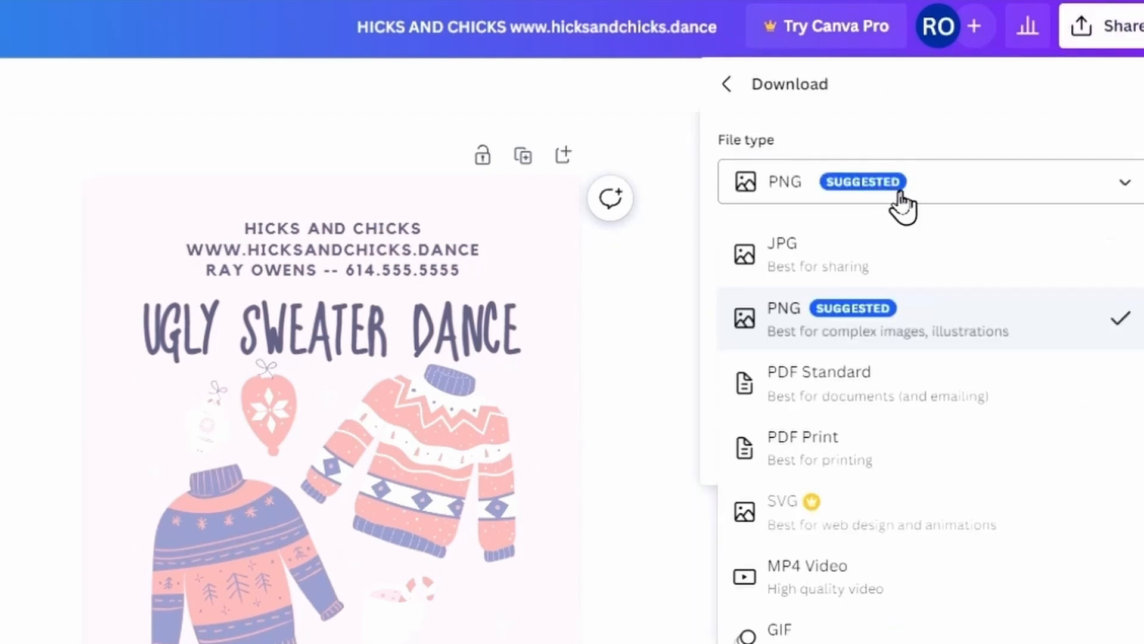
click(857, 253)
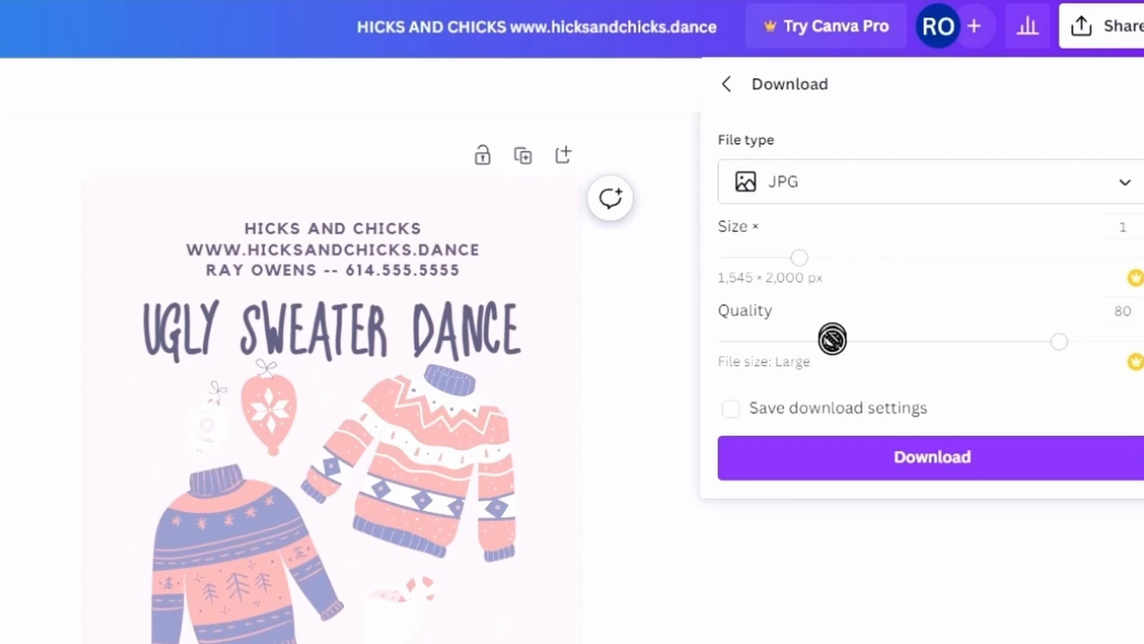
click(917, 468)
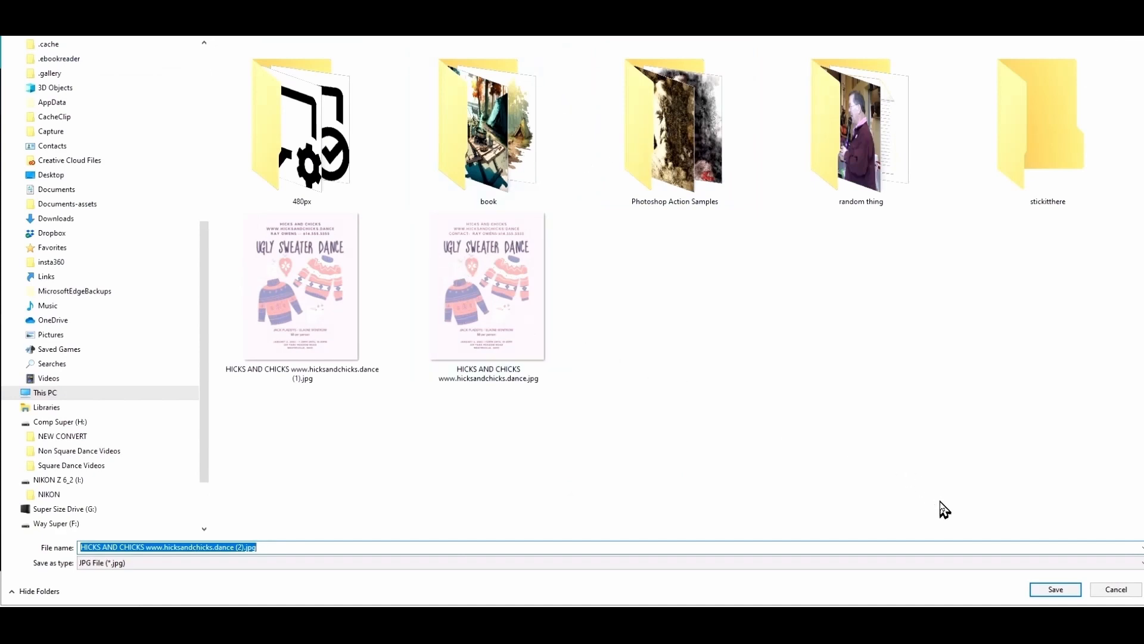
click(1047, 590)
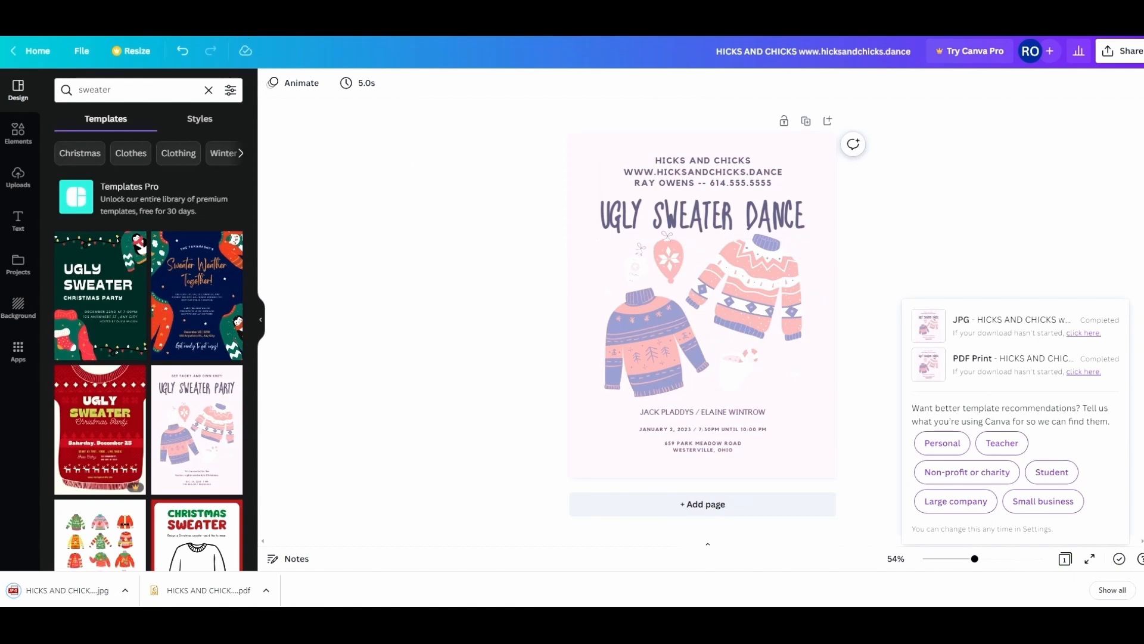